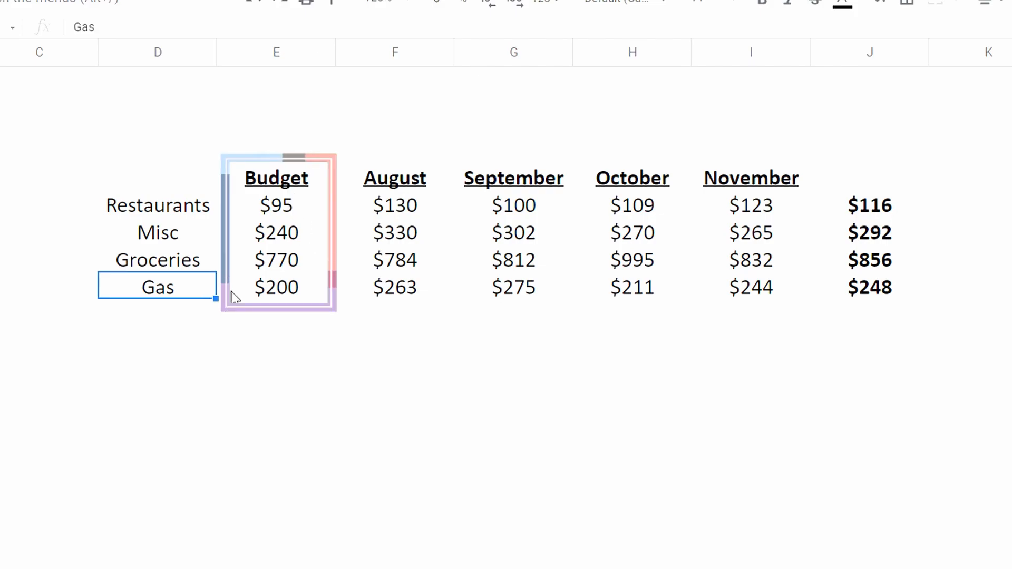
# Compare the budgeted amounts for Restaurants, Misc, Groceries and Gas with their August to November spending and four-month averages
pyautogui.moveTo(310, 208); pyautogui.dragTo(301, 287)
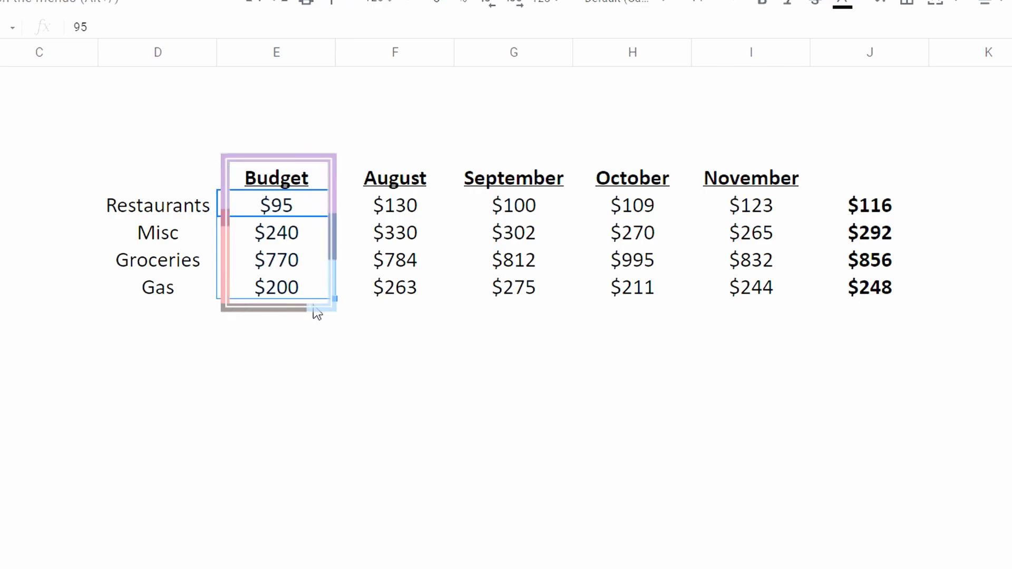
pyautogui.click(424, 203)
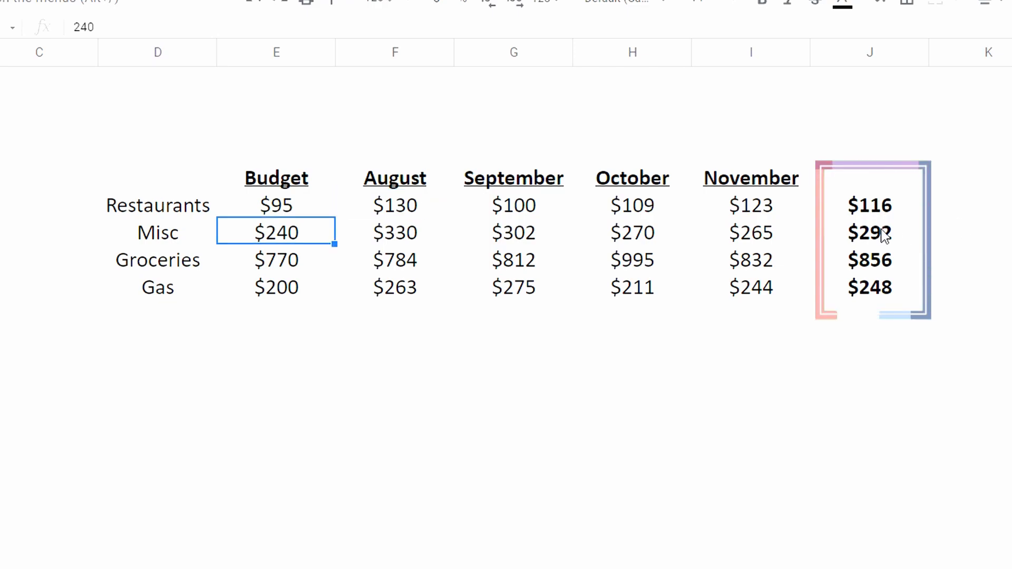
pyautogui.click(287, 263)
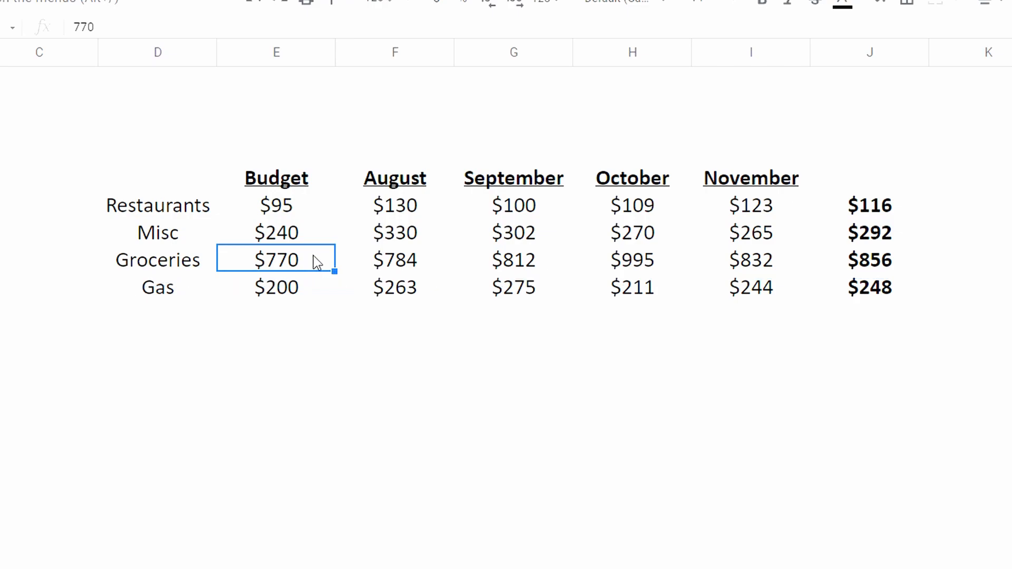
pyautogui.click(406, 266)
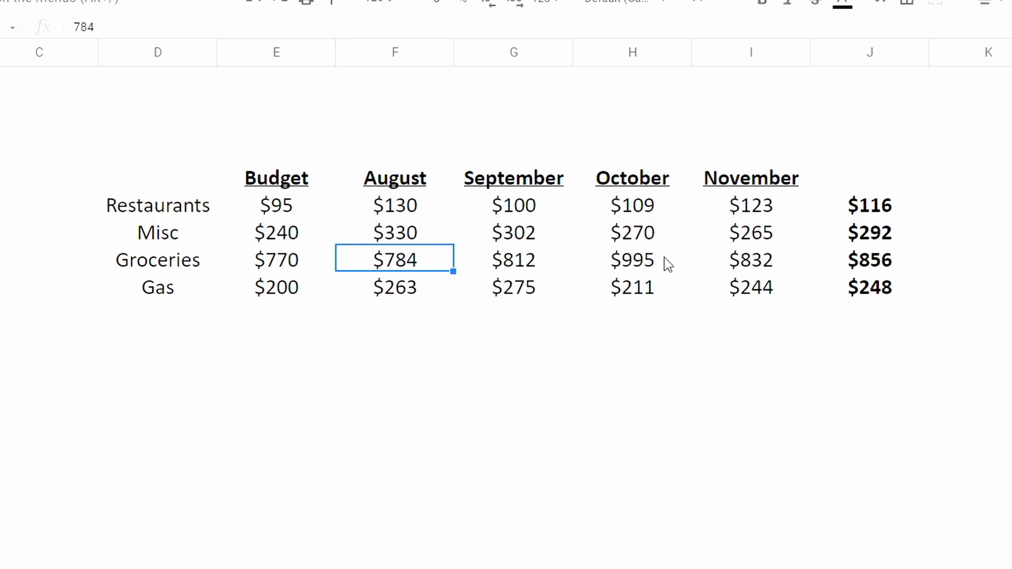
pyautogui.click(758, 266)
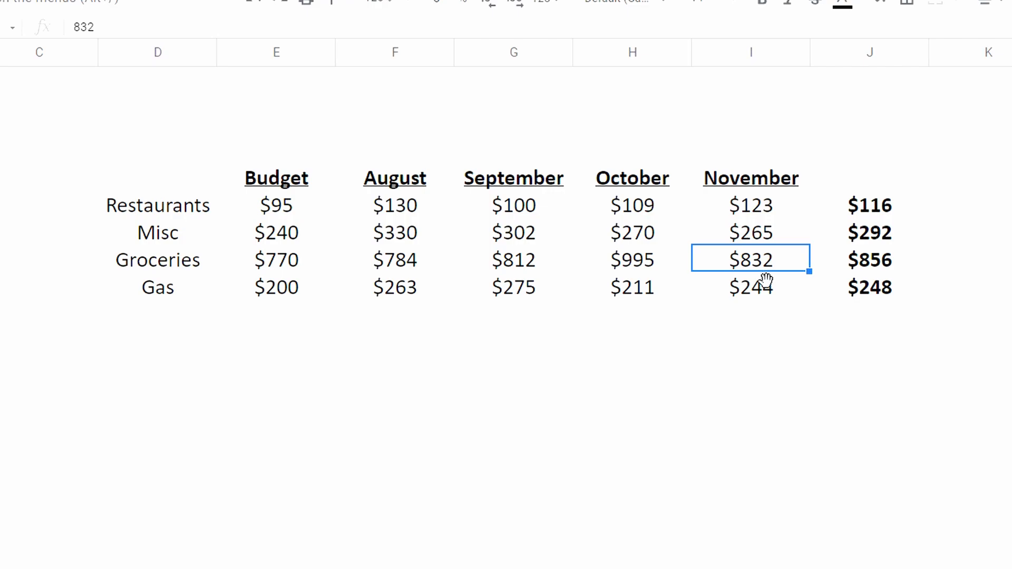
pyautogui.click(876, 272)
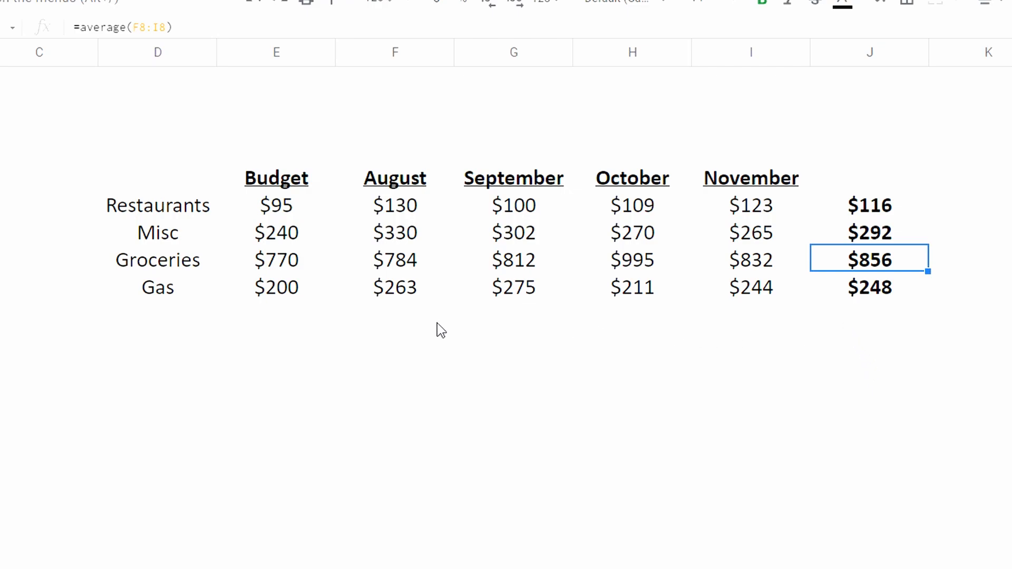
pyautogui.click(280, 296)
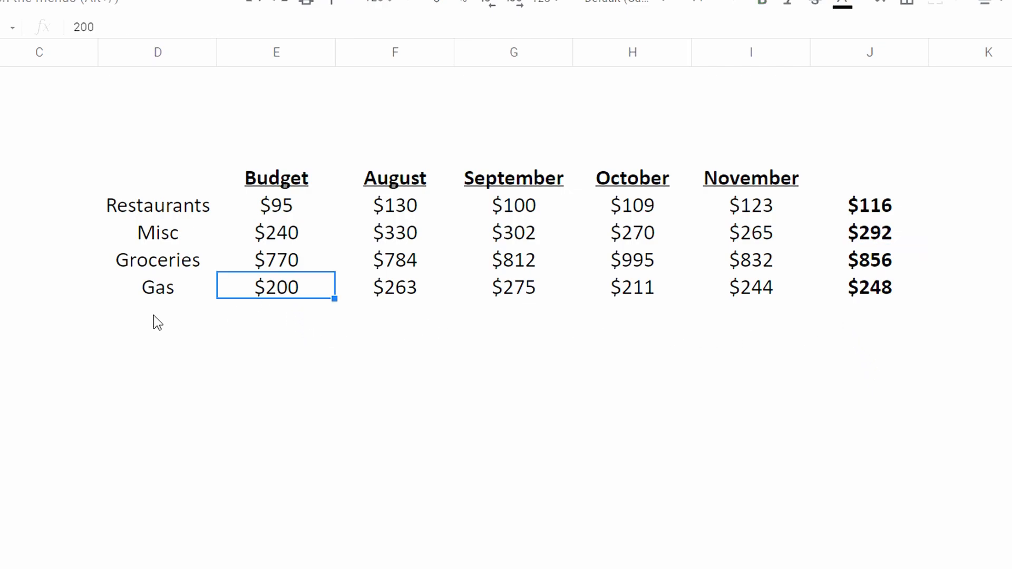
pyautogui.moveTo(158, 206); pyautogui.dragTo(870, 206)
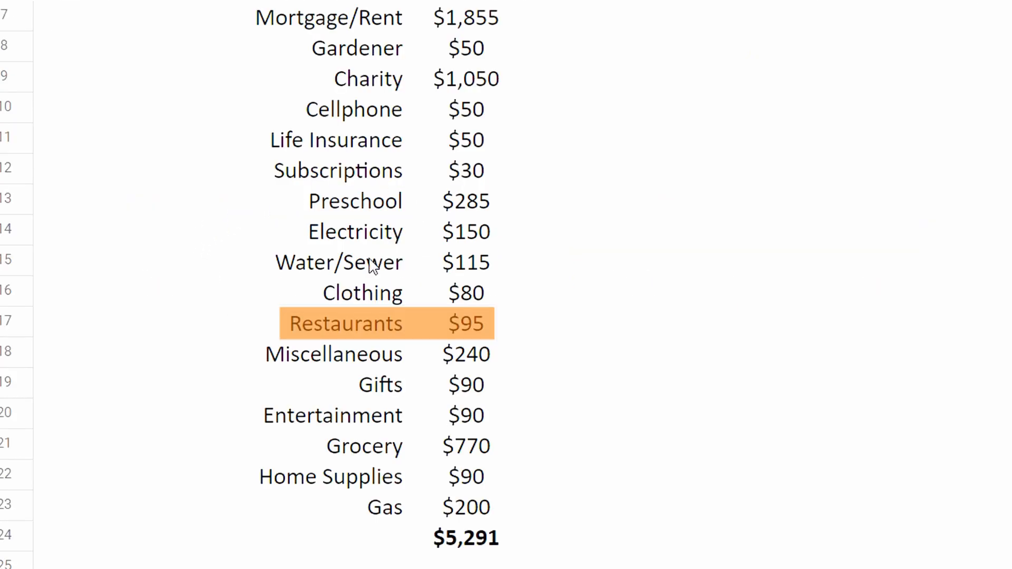
# Set the Restaurants expense in the budget to $110
pyautogui.click(464, 323)
pyautogui.write('11')
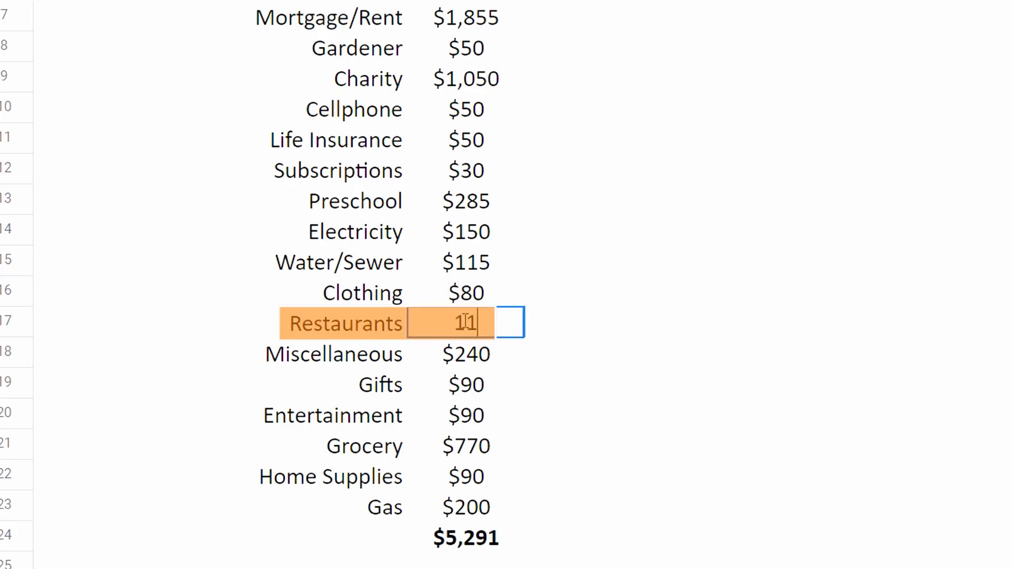
pyautogui.write('0')
pyautogui.press('Return')
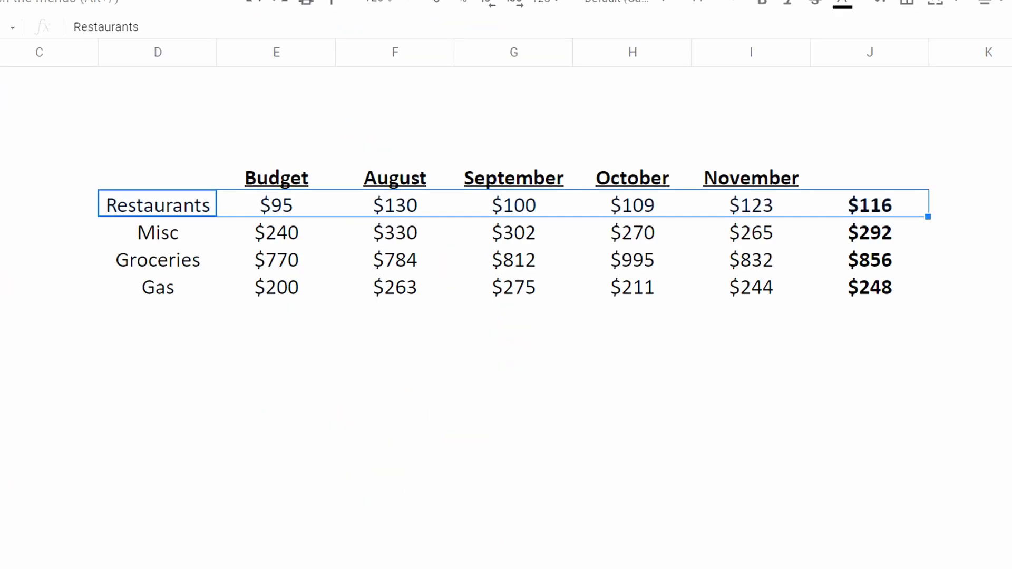
# Check the average Misc spending, and set the Miscellaneous expense in the budget to $270
pyautogui.click(880, 238)
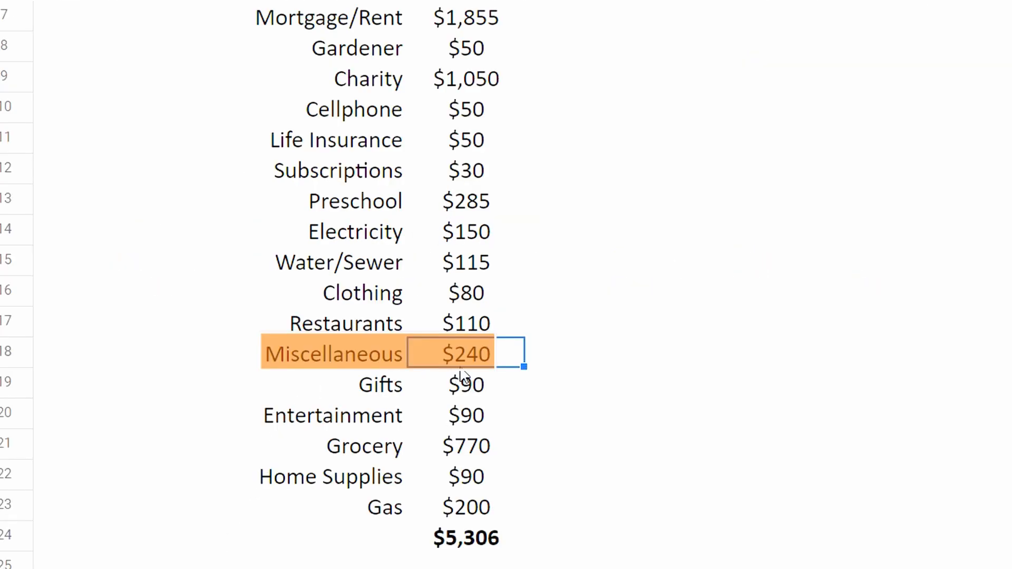
pyautogui.write('2')
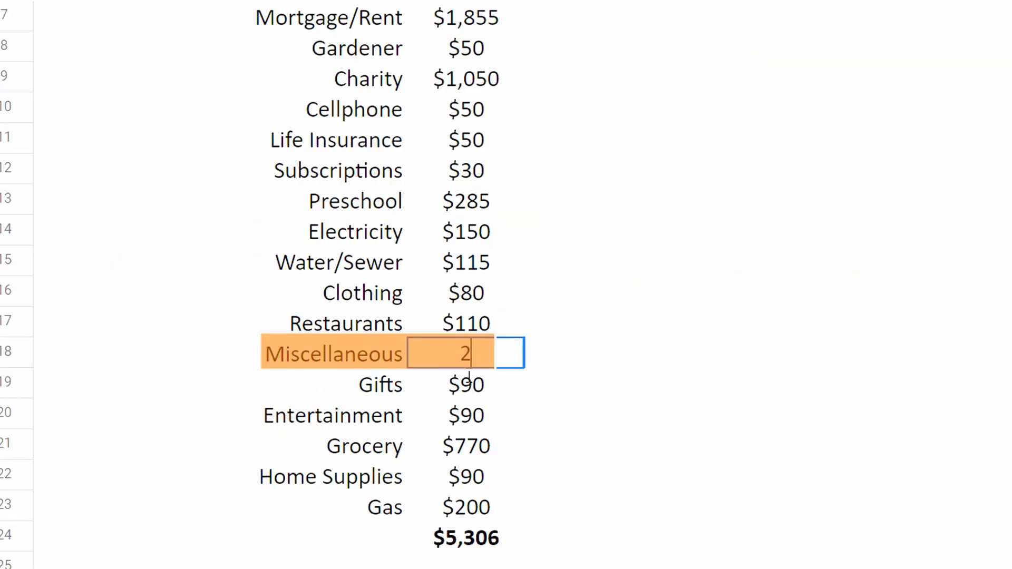
pyautogui.write('70')
pyautogui.press('Return')
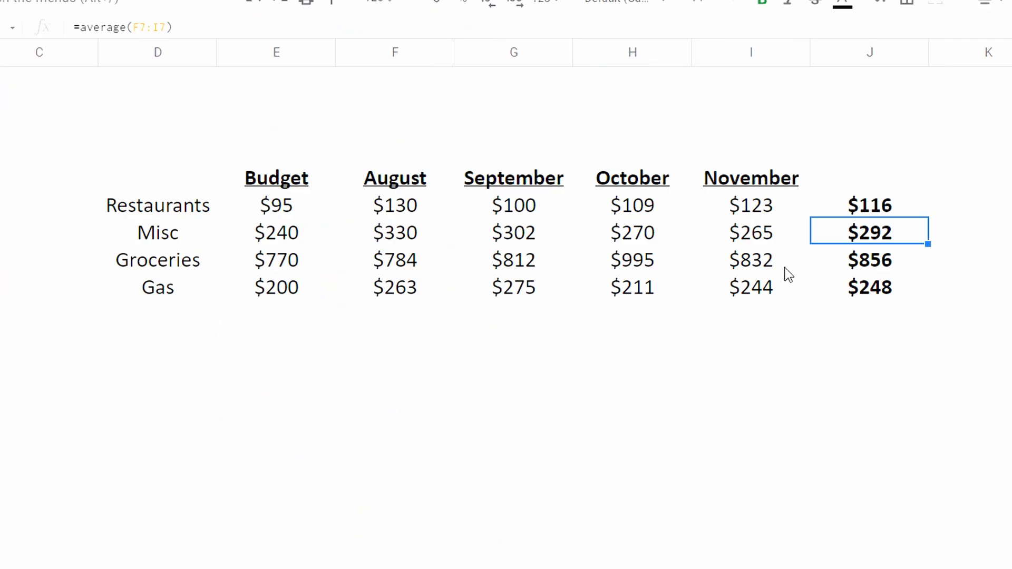
# Check the average Groceries spending, and set the Grocery expense in the budget to $850
pyautogui.click(902, 264)
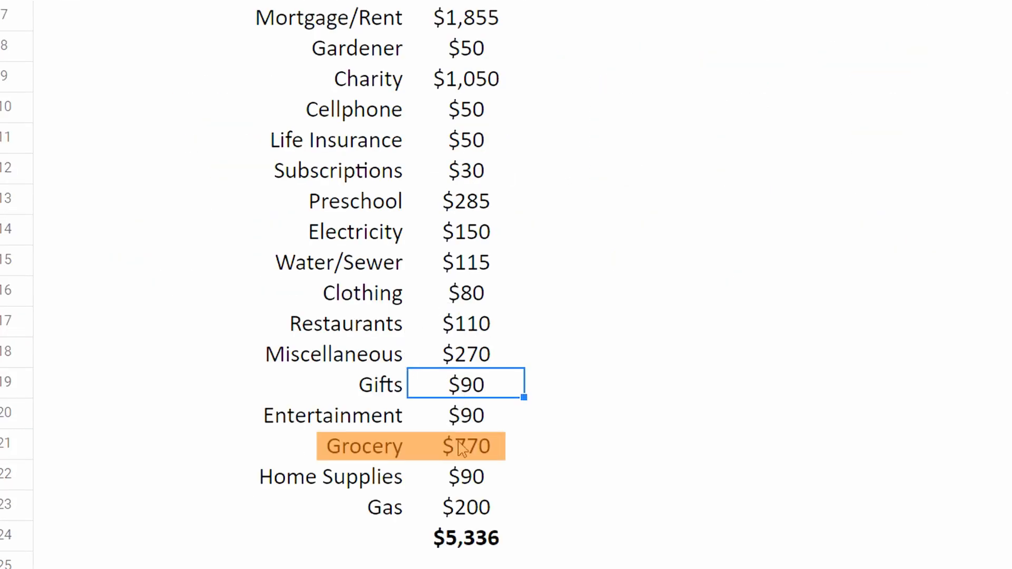
pyautogui.click(461, 449)
pyautogui.write('850')
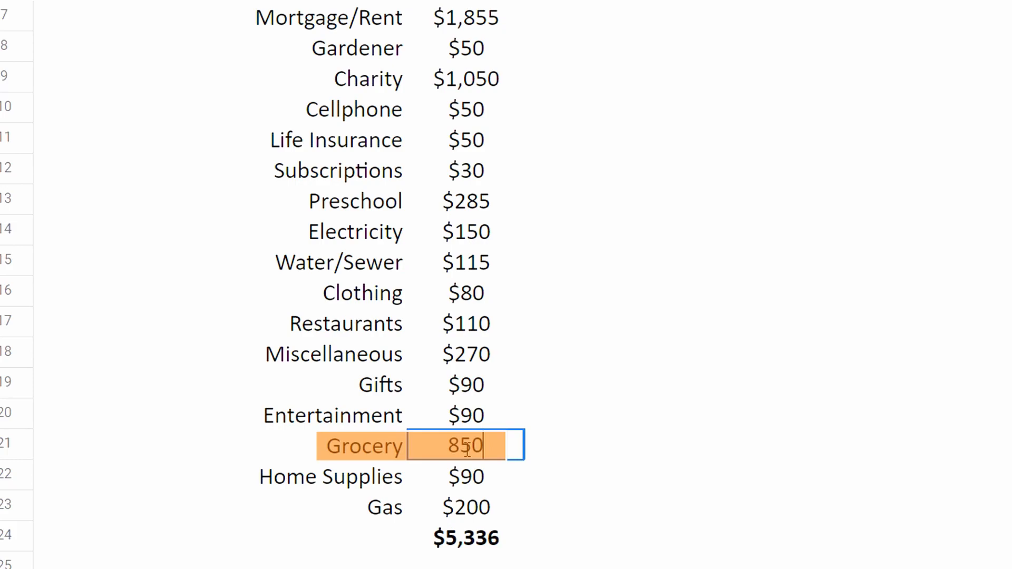
pyautogui.press('Return')
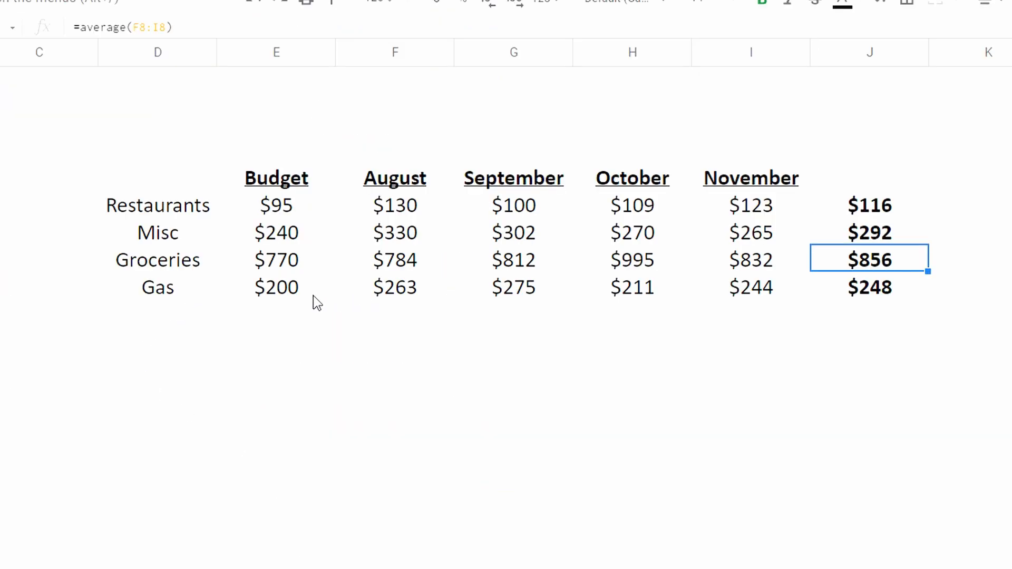
# Review the Gas row in the comparison table, and set the Gas expense in the budget to $150
pyautogui.click(311, 294)
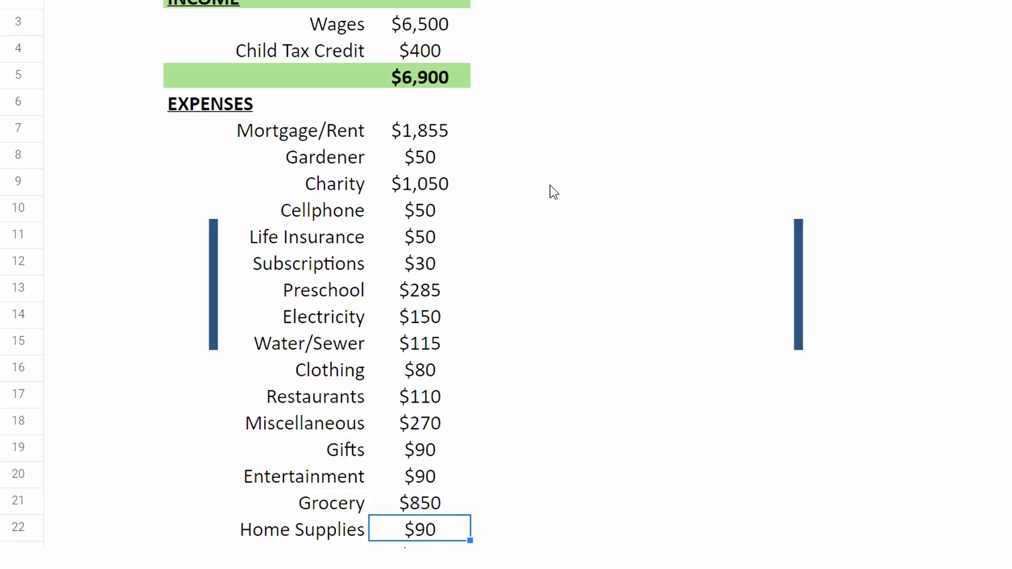
pyautogui.scroll(-2, 505, 252)
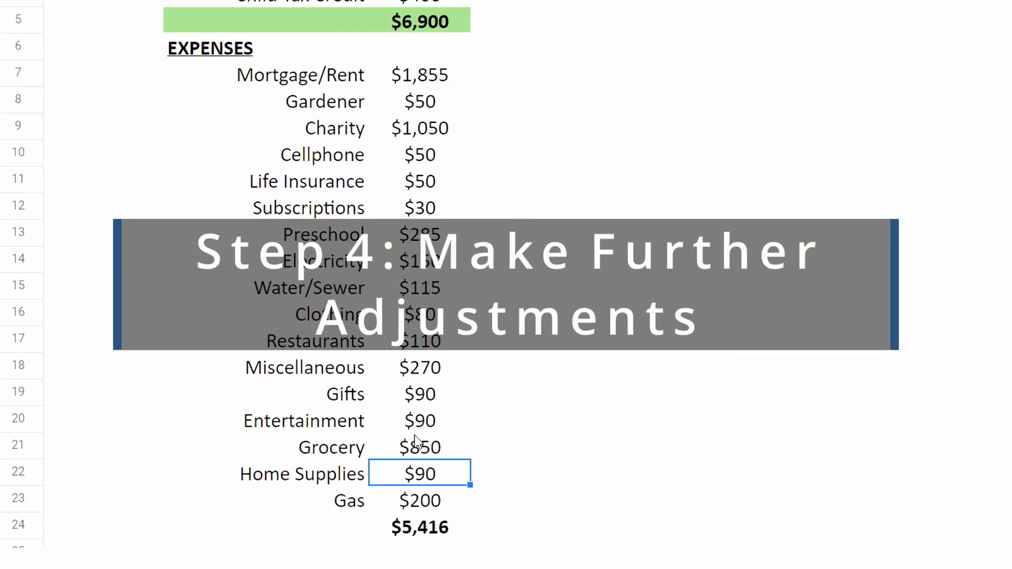
pyautogui.click(418, 399)
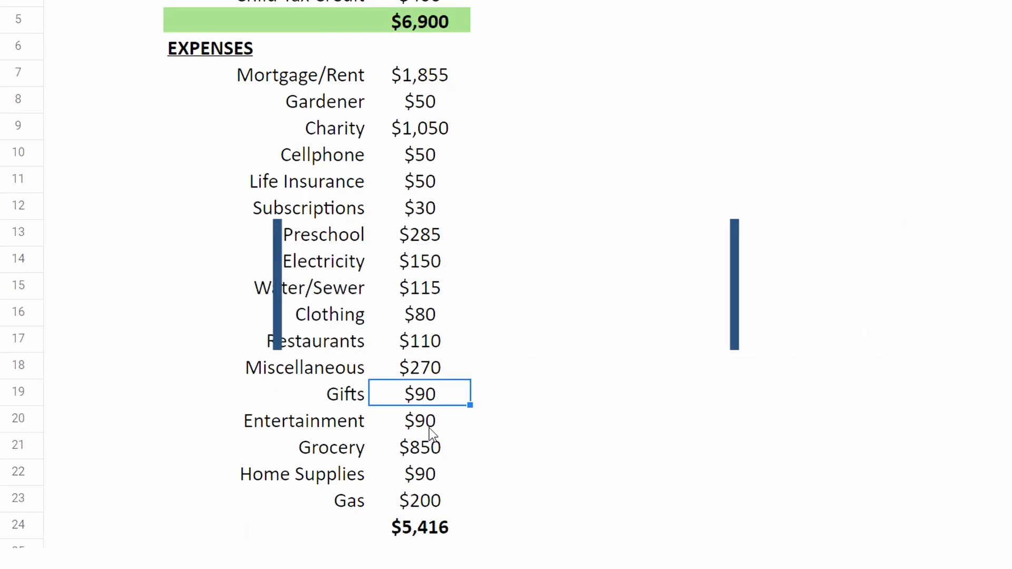
pyautogui.click(443, 504)
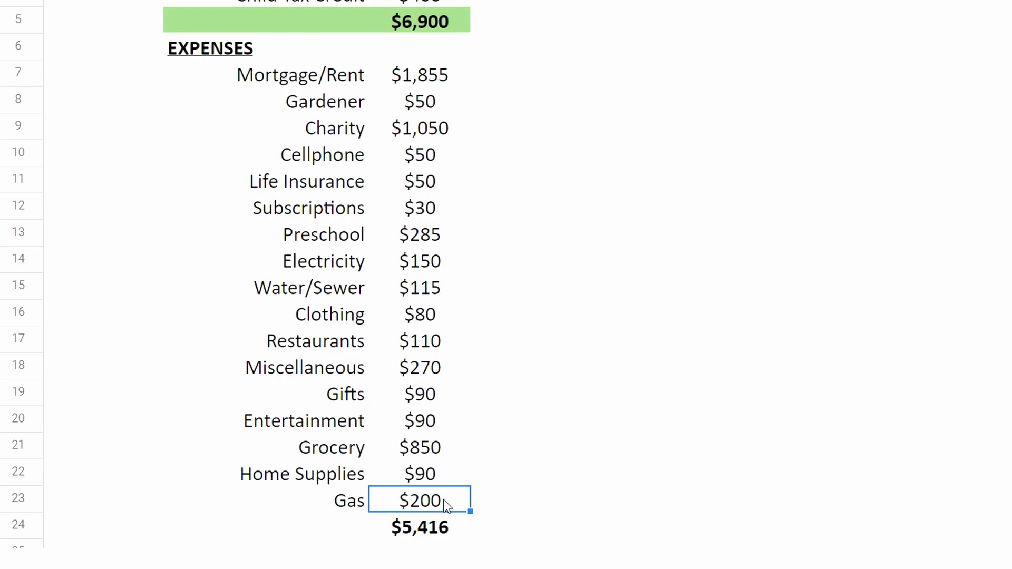
pyautogui.write('150')
pyautogui.press('Return')
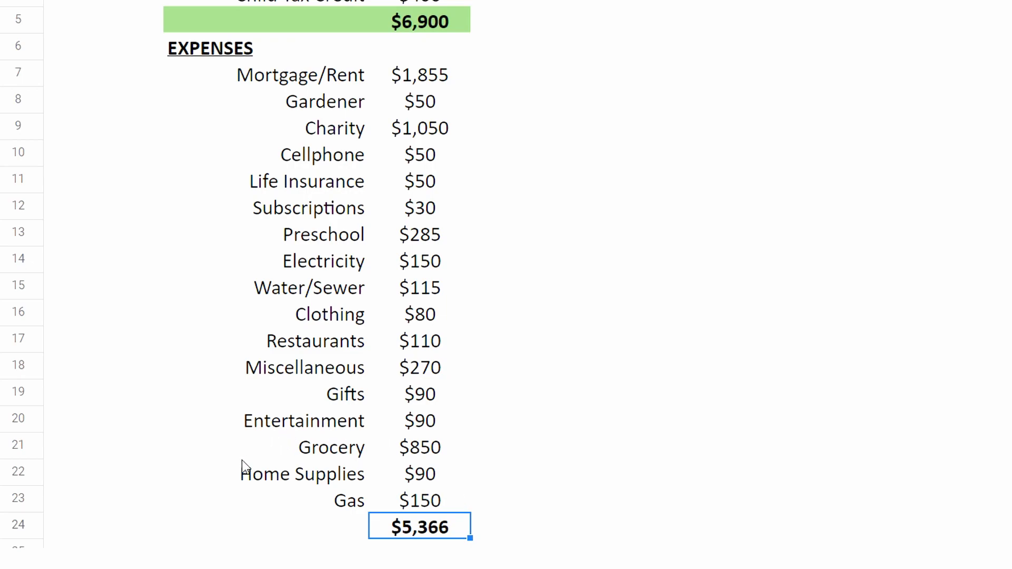
# Add $80 to the Electricity expense by entering the formula =150+80
pyautogui.click(411, 262)
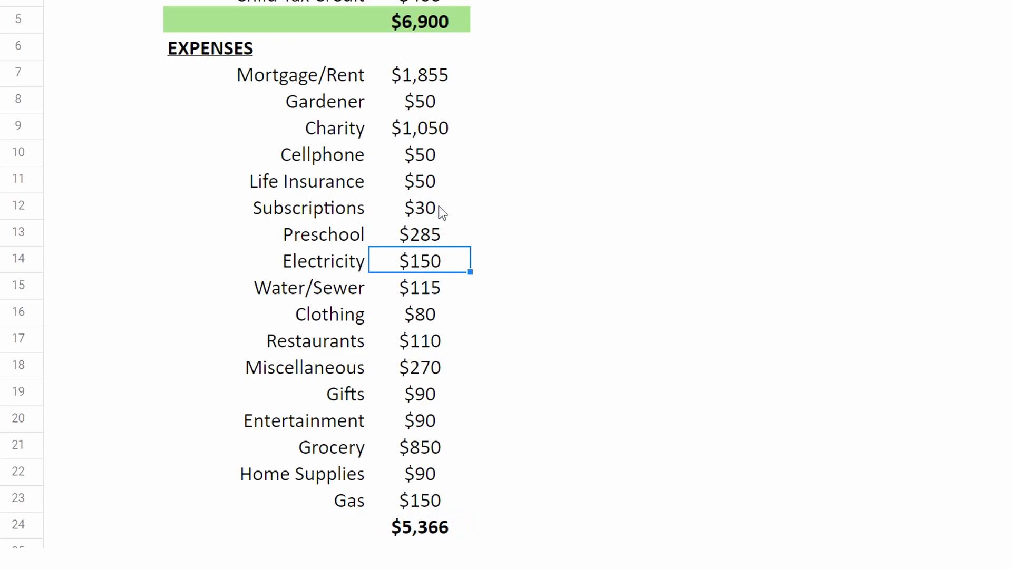
pyautogui.press('F2')
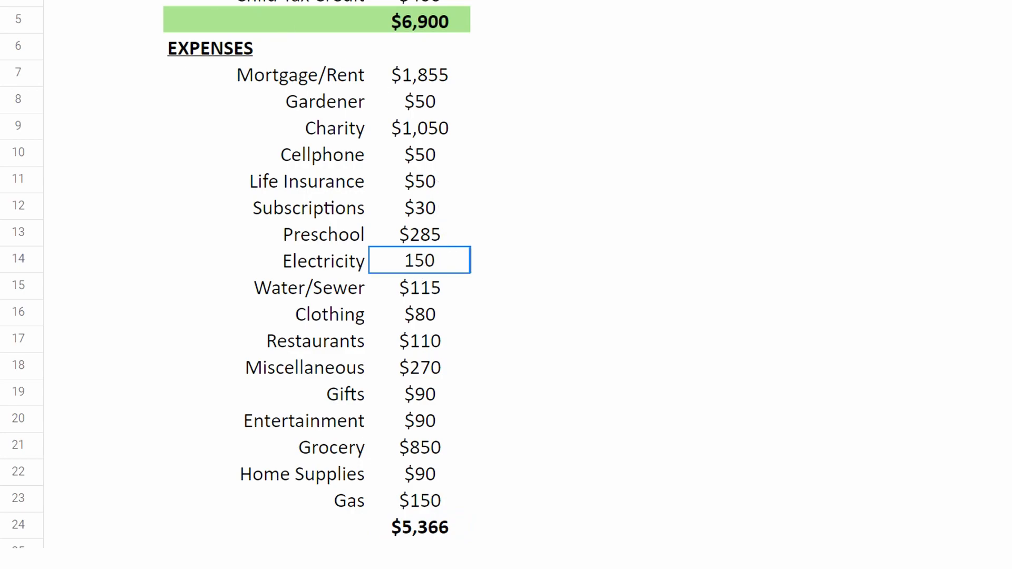
pyautogui.press('Home')
pyautogui.write('=150+9')
pyautogui.press('BackSpace')
pyautogui.write('80')
pyautogui.press('Return')
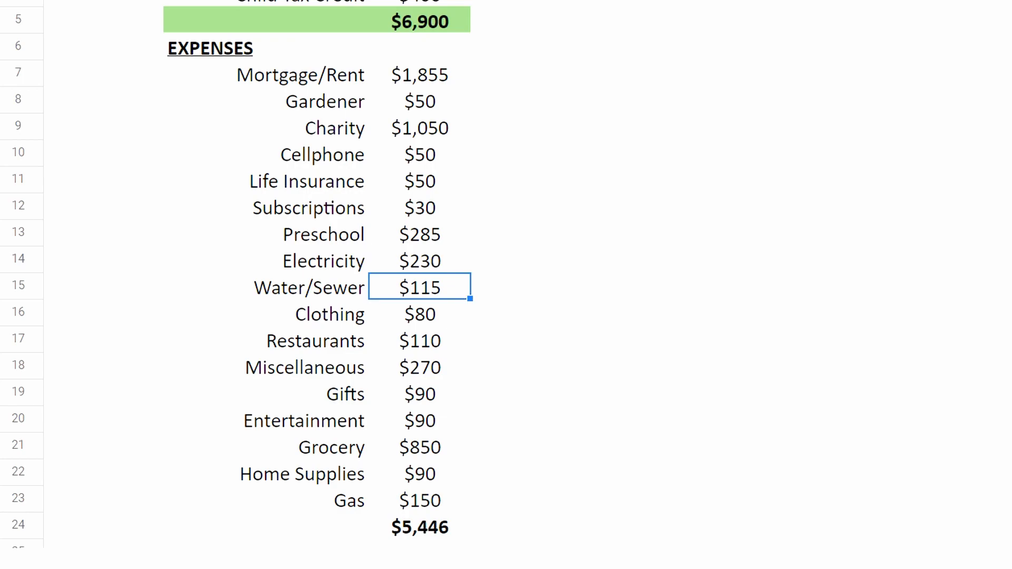
pyautogui.click(386, 269)
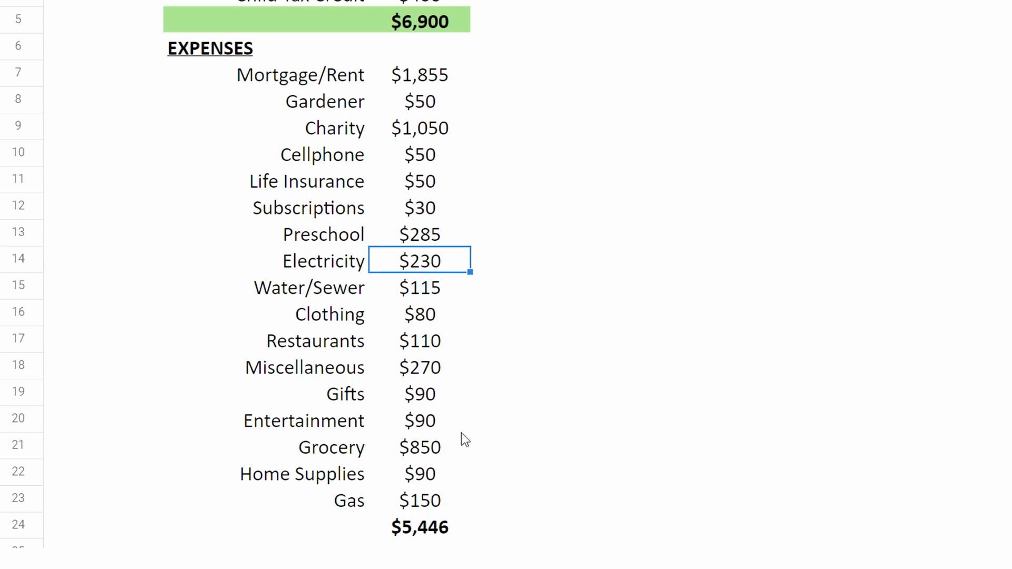
# Add the Entertainment amount to the Miscellaneous expense by turning it into the formula =270+90
pyautogui.click(417, 421)
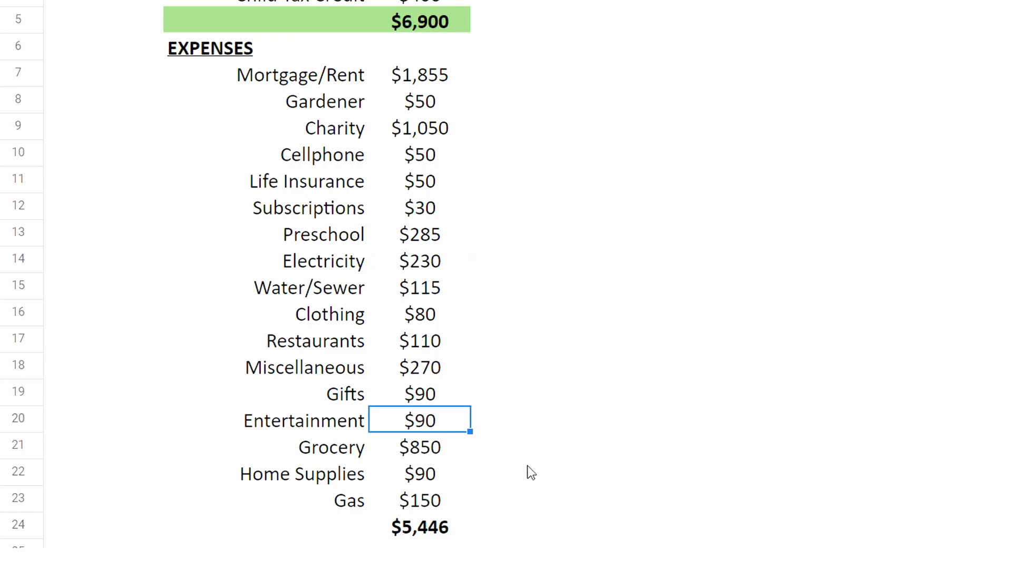
pyautogui.keyDown('shift'); pyautogui.click(338, 430); pyautogui.keyUp('shift')
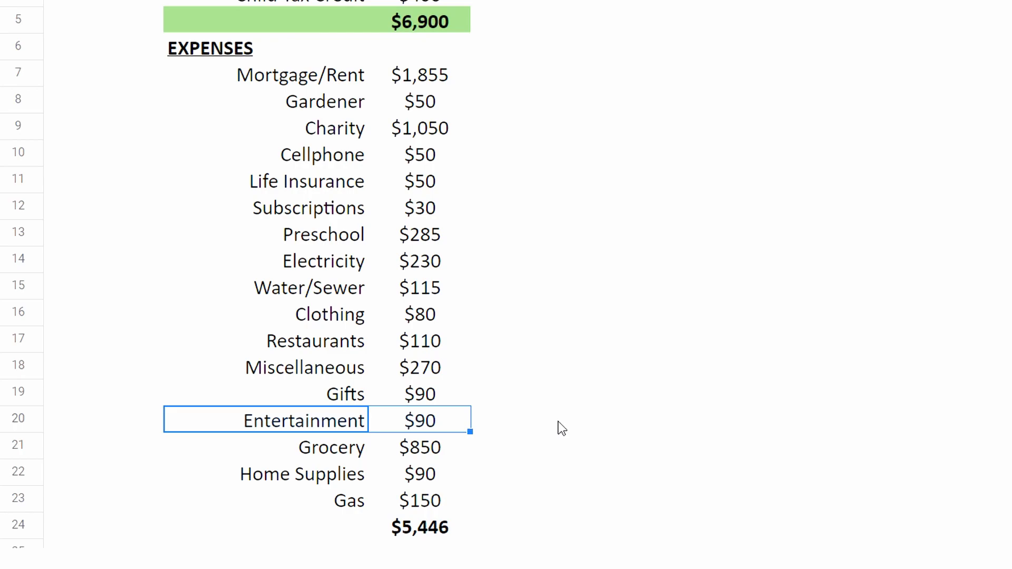
pyautogui.press('Up')
pyautogui.press('Up')
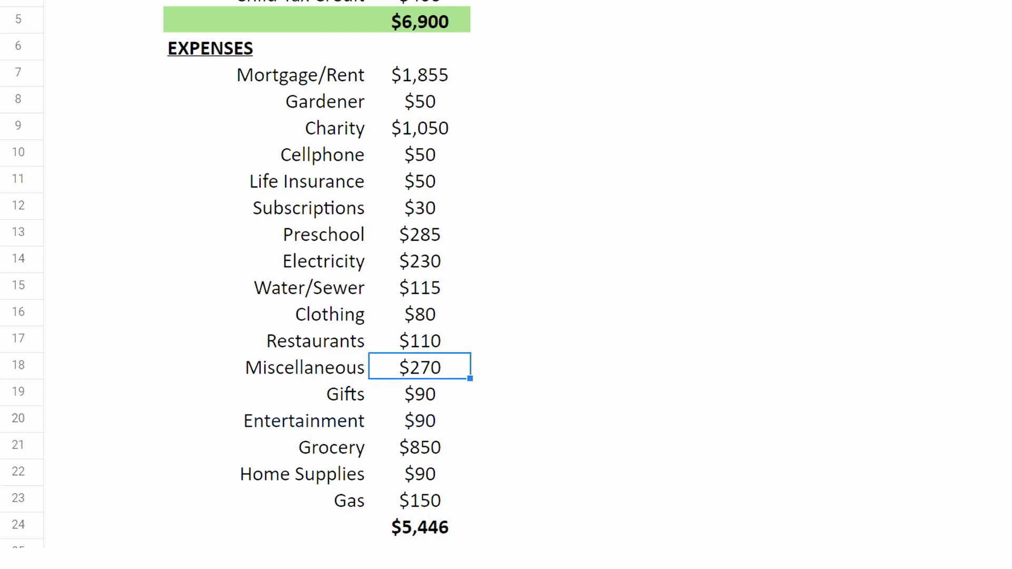
pyautogui.press('Return')
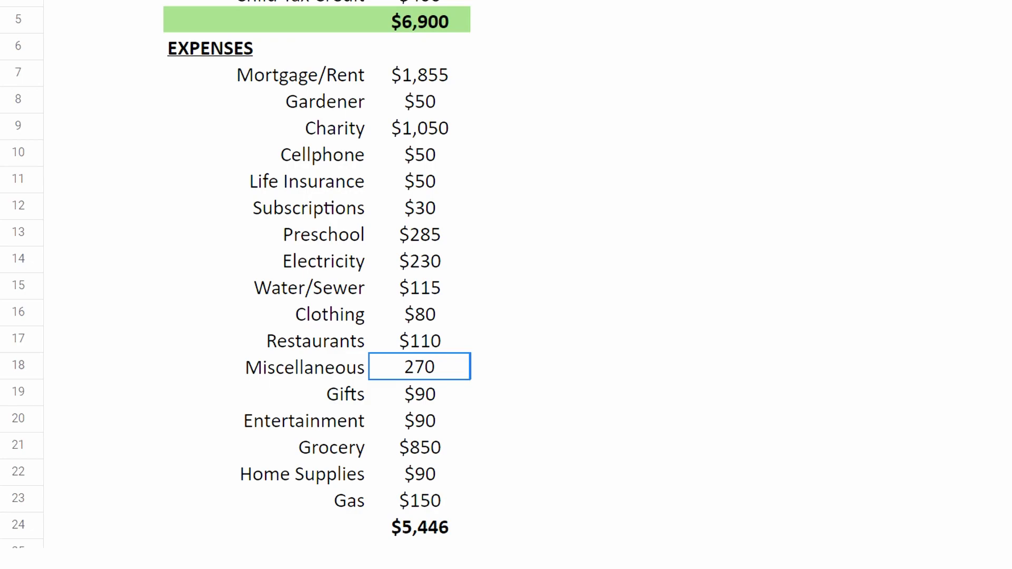
pyautogui.press('Home')
pyautogui.write('=')
pyautogui.press('End')
pyautogui.write('+90')
pyautogui.press('Return')
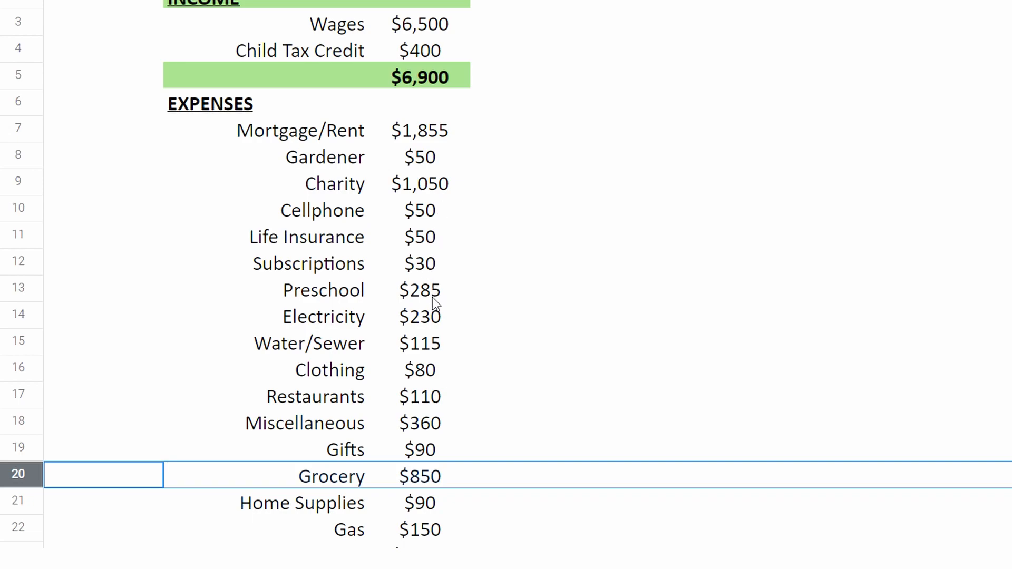
# Review the adjusted expense amounts and the Zero Based Budget figure in the Summary section
pyautogui.click(422, 324)
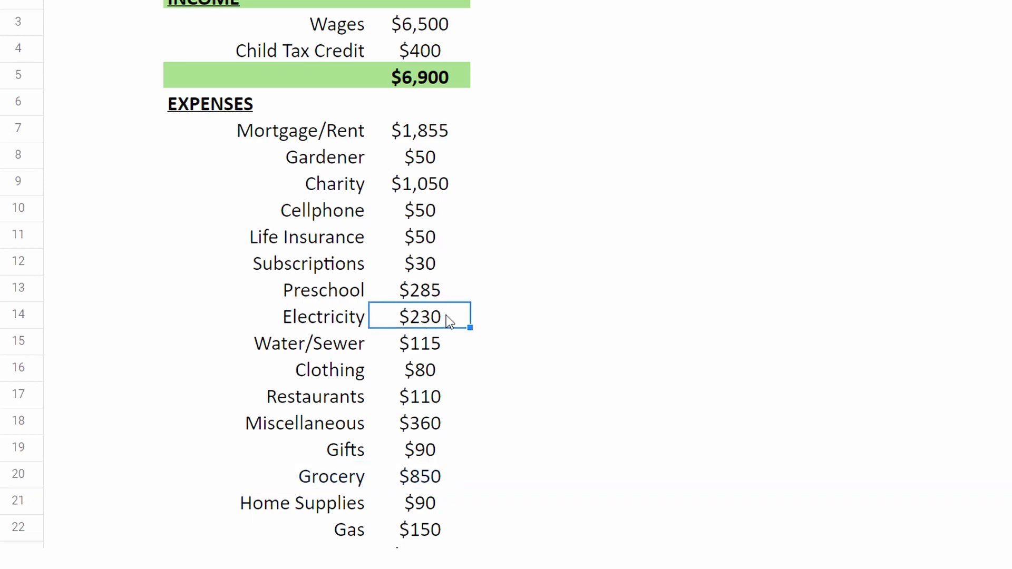
pyautogui.click(447, 294)
pyautogui.click(427, 373)
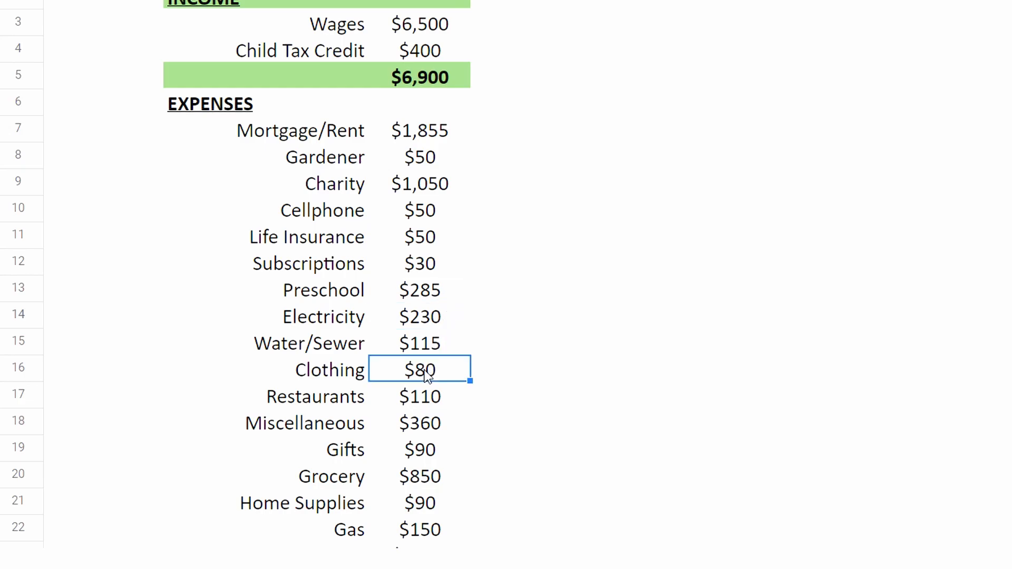
pyautogui.click(415, 399)
pyautogui.scroll(-1, 448, 456)
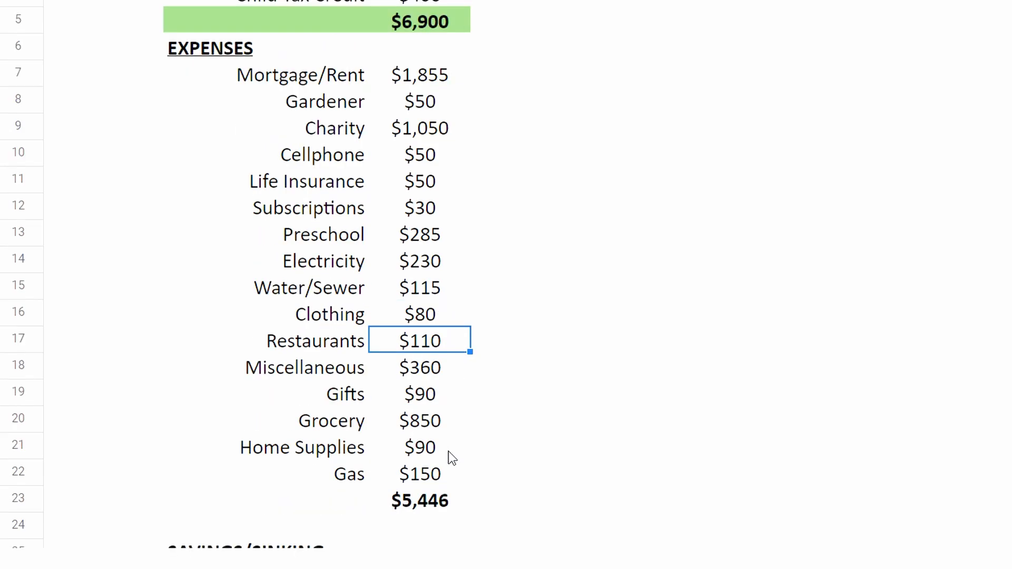
pyautogui.scroll(1, 451, 458)
pyautogui.scroll(-10, 452, 457)
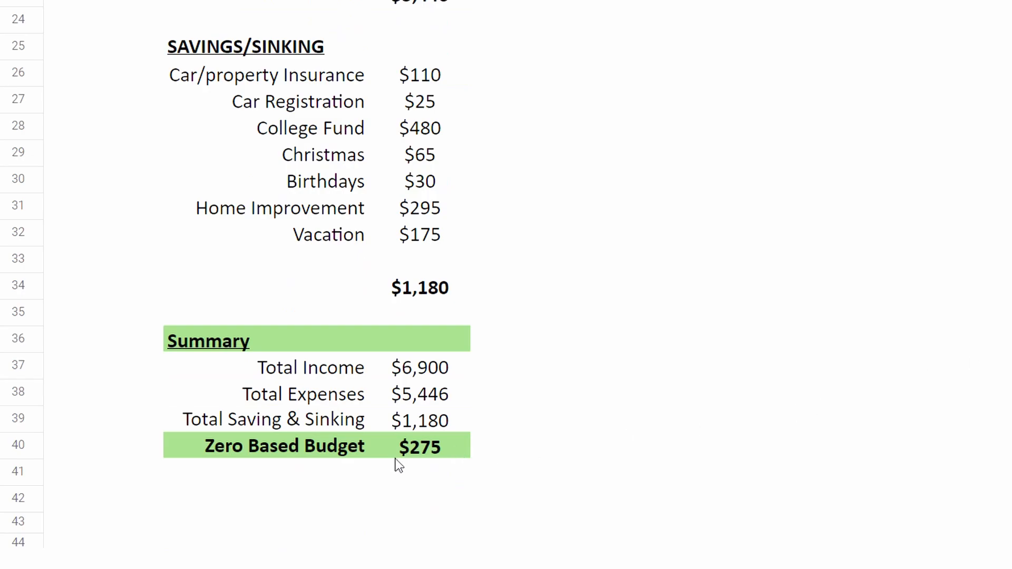
pyautogui.click(411, 460)
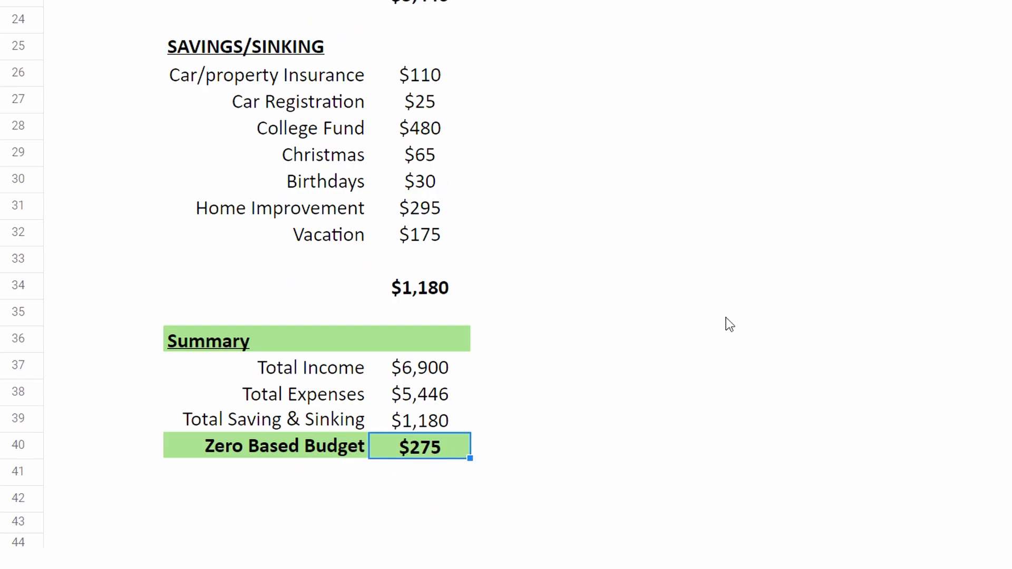
# Add an Extra Curricular category below Vacation in the Savings/Sinking section
pyautogui.scroll(8, 726, 317)
pyautogui.scroll(-4, 720, 321)
pyautogui.click(421, 287)
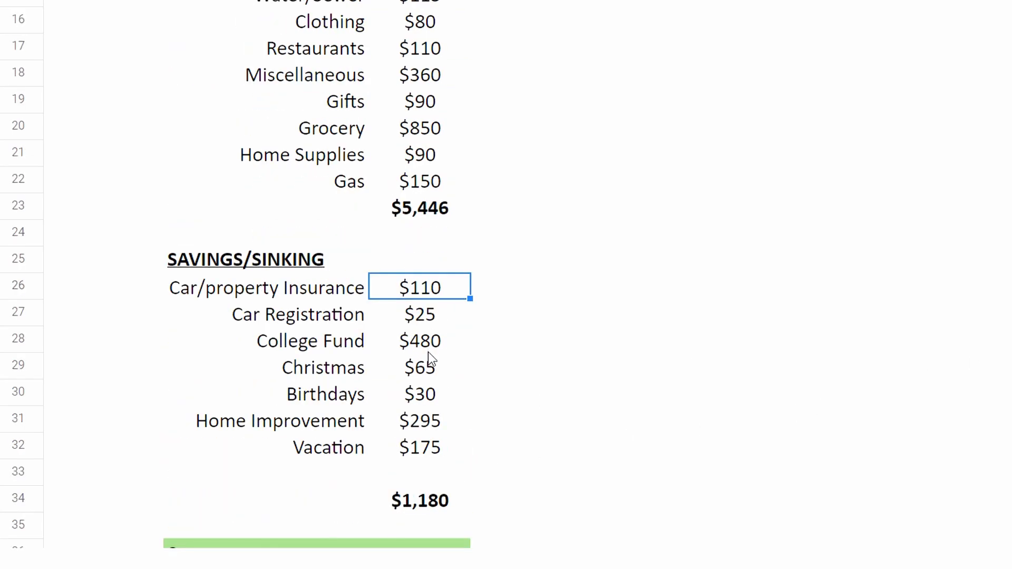
pyautogui.click(350, 471)
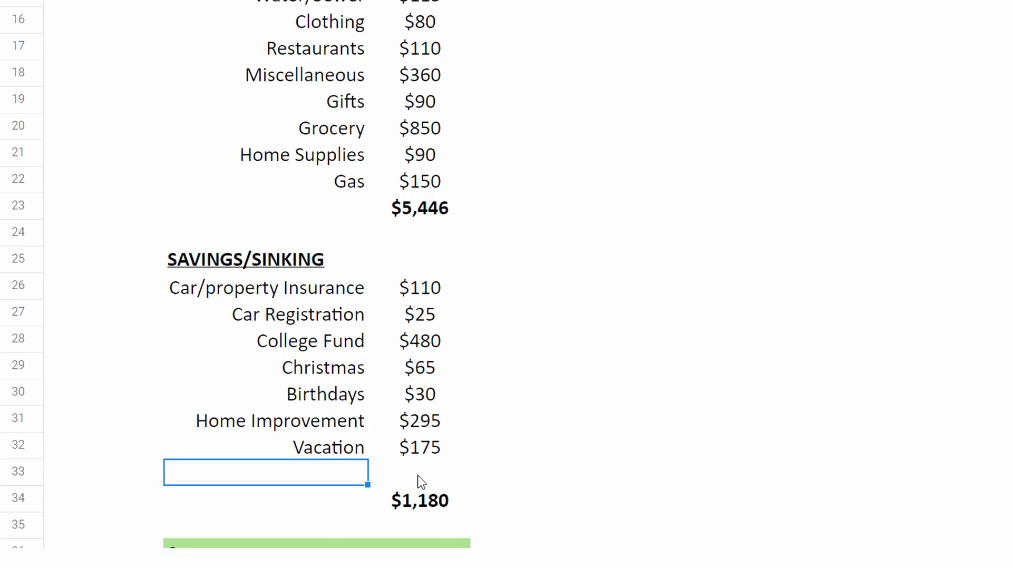
pyautogui.write('eXTR')
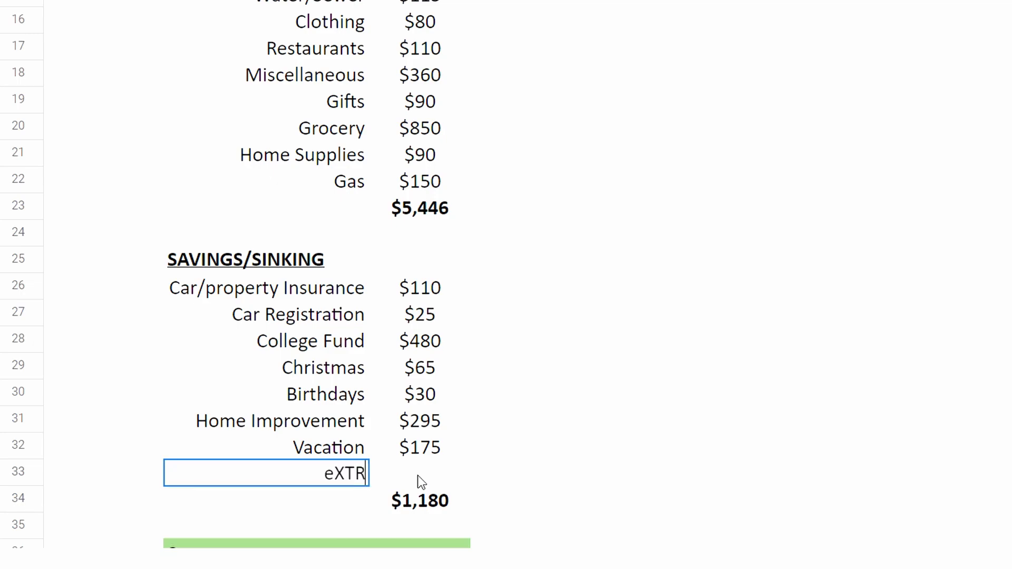
pyautogui.press('BackSpace')
pyautogui.press('BackSpace')
pyautogui.press('BackSpace')
pyautogui.press('BackSpace')
pyautogui.write('Extra Curricular')
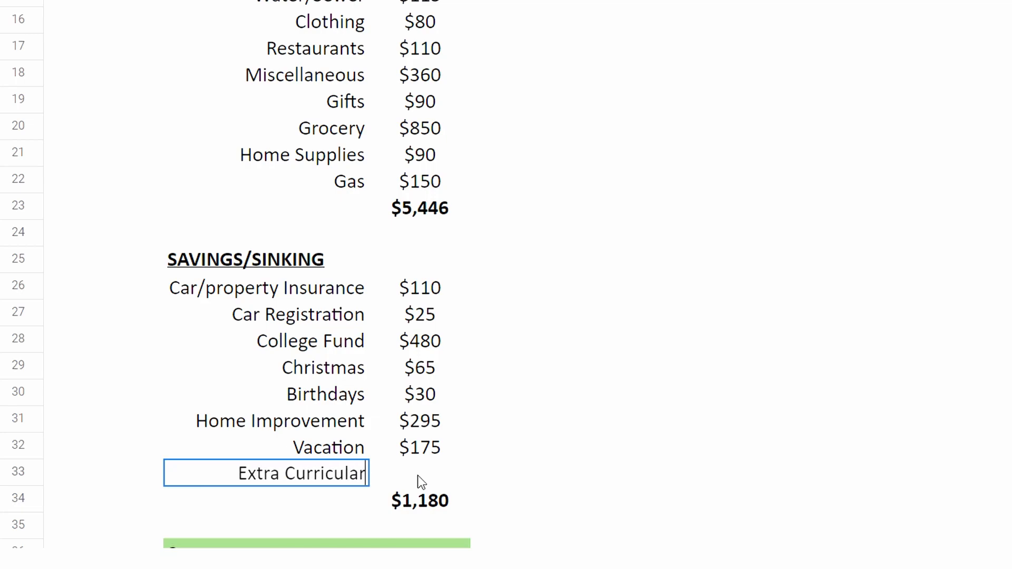
pyautogui.press('Return')
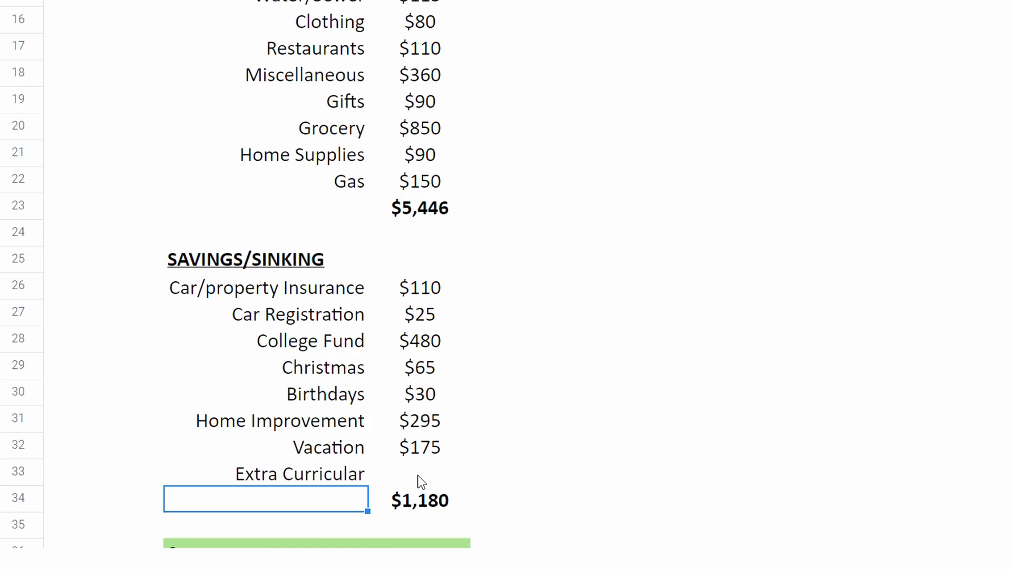
# Budget $200 for the Extra Curricular category and check the Zero Based Budget figure in the Summary section
pyautogui.click(419, 474)
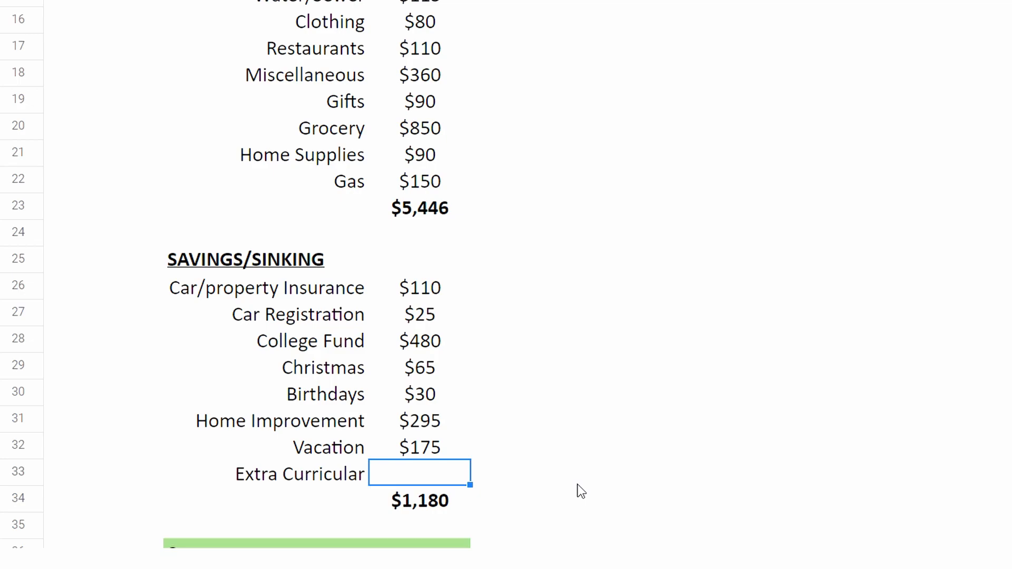
pyautogui.write('200')
pyautogui.press('Return')
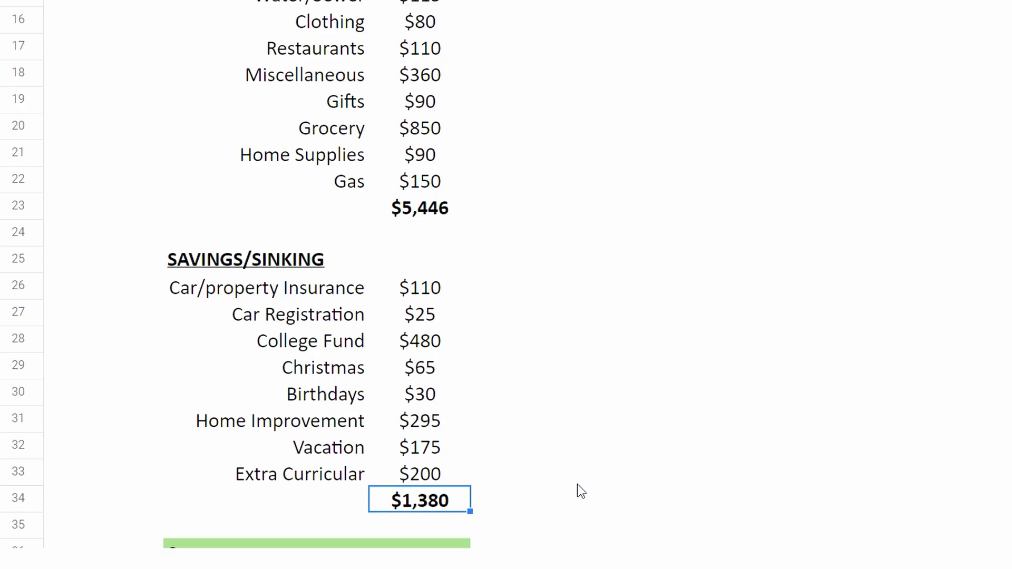
pyautogui.scroll(-3, 533, 427)
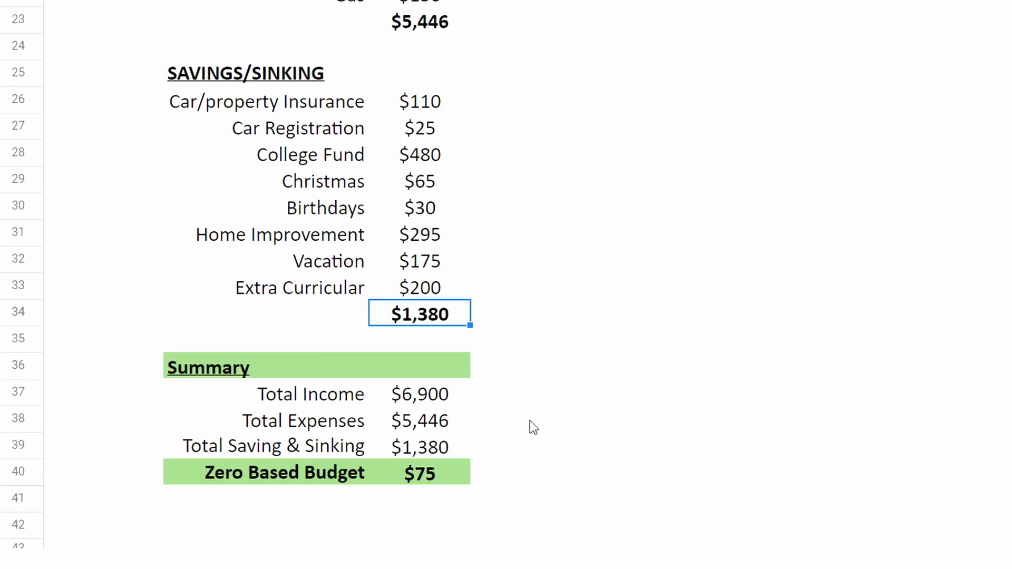
pyautogui.click(441, 473)
pyautogui.scroll(-2, 494, 503)
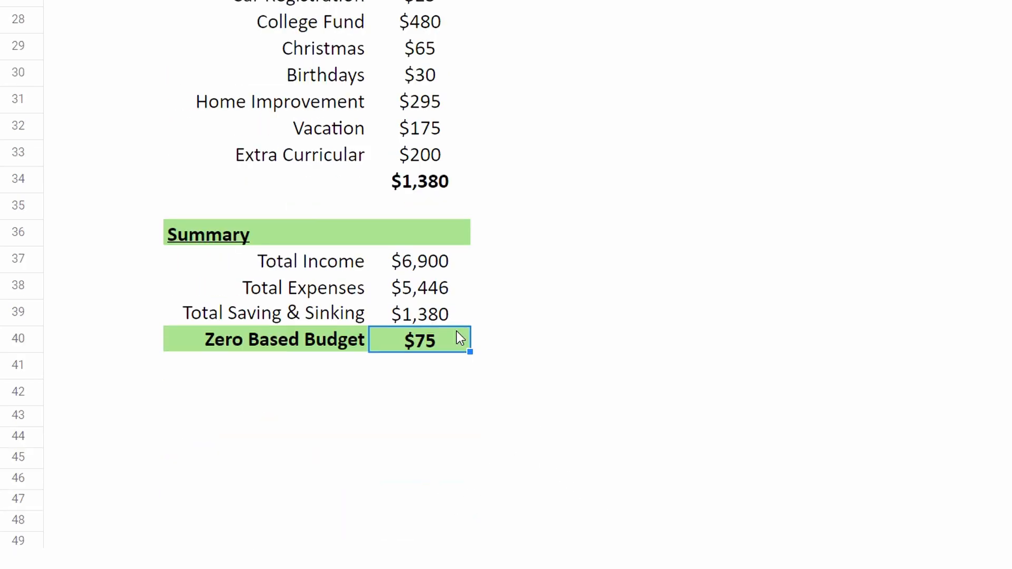
pyautogui.click(516, 362)
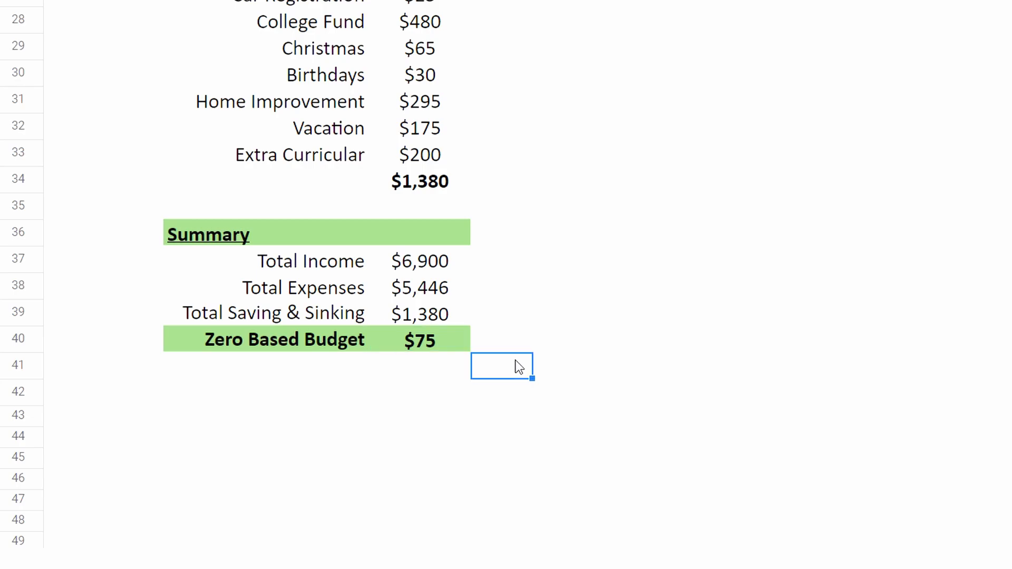
pyautogui.click(440, 346)
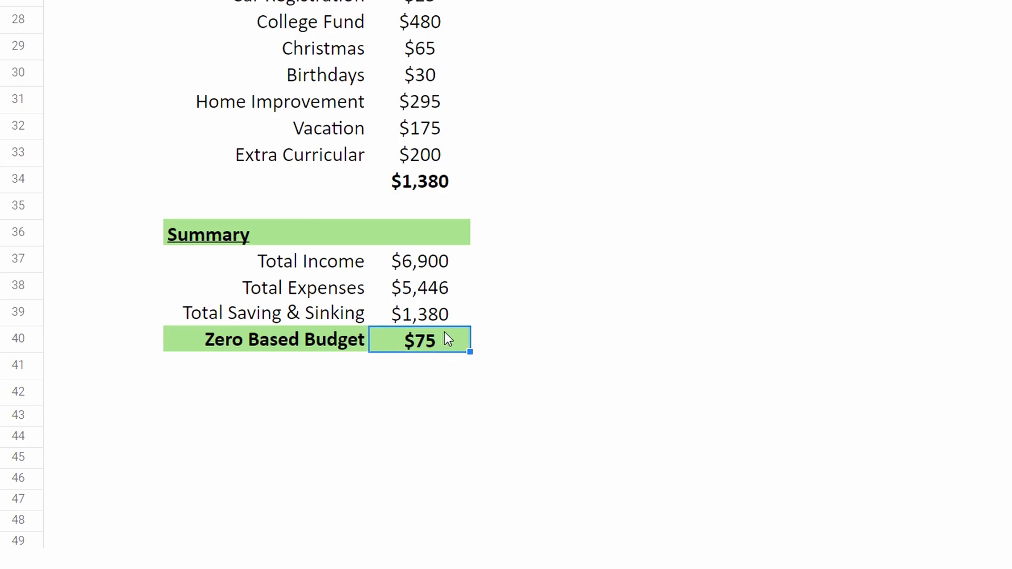
# Raise the Home Improvement amount to $370 with a formula that adds the unassigned remainder to 295
pyautogui.scroll(2, 444, 333)
pyautogui.click(427, 240)
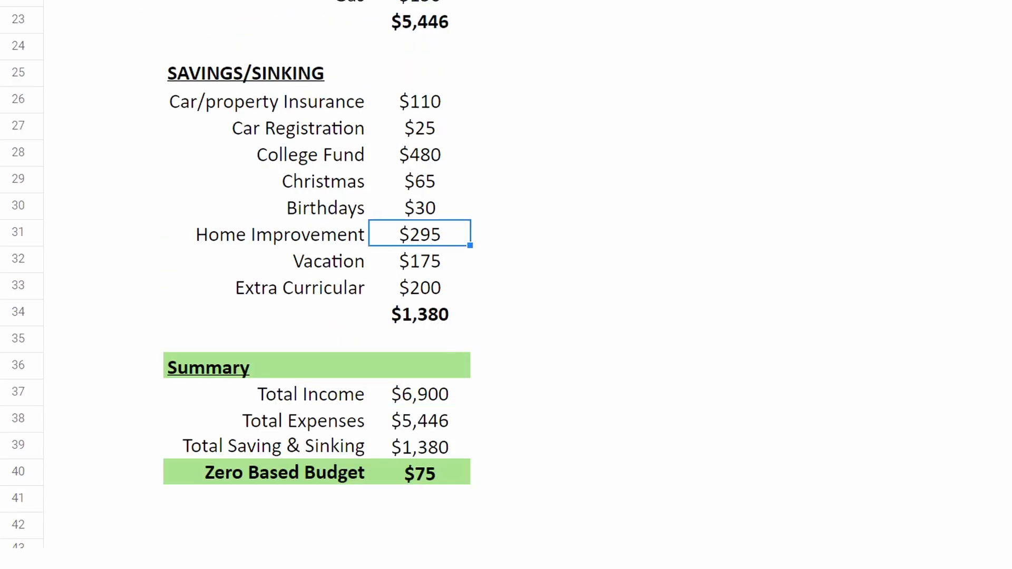
pyautogui.press('F2')
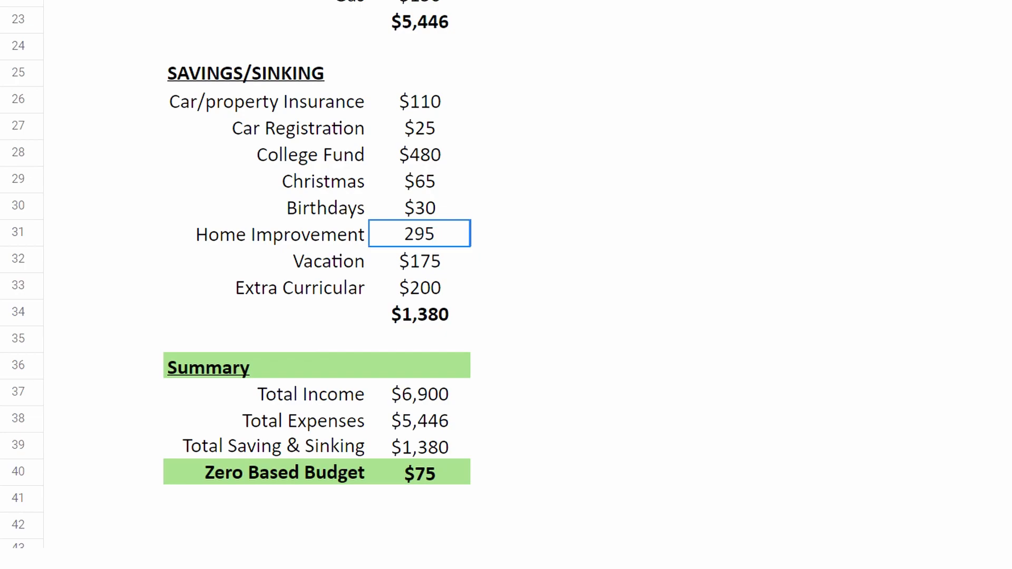
pyautogui.press('Home')
pyautogui.write('=')
pyautogui.write('+')
pyautogui.write('74')
pyautogui.press('Return')
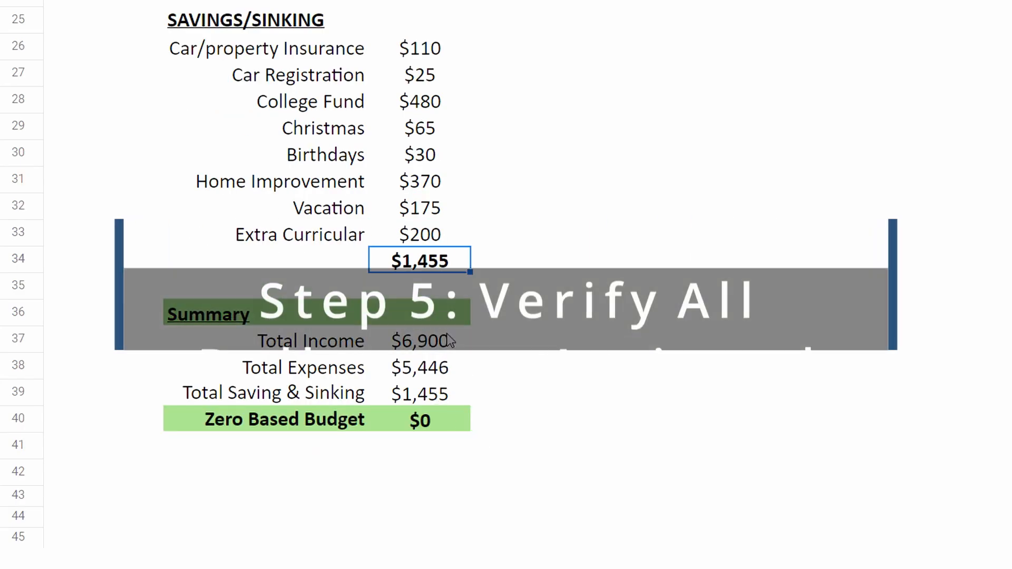
# Review the Total Income, Total Expenses, Total Saving & Sinking and Zero Based Budget figures in the Summary section
pyautogui.click(447, 340)
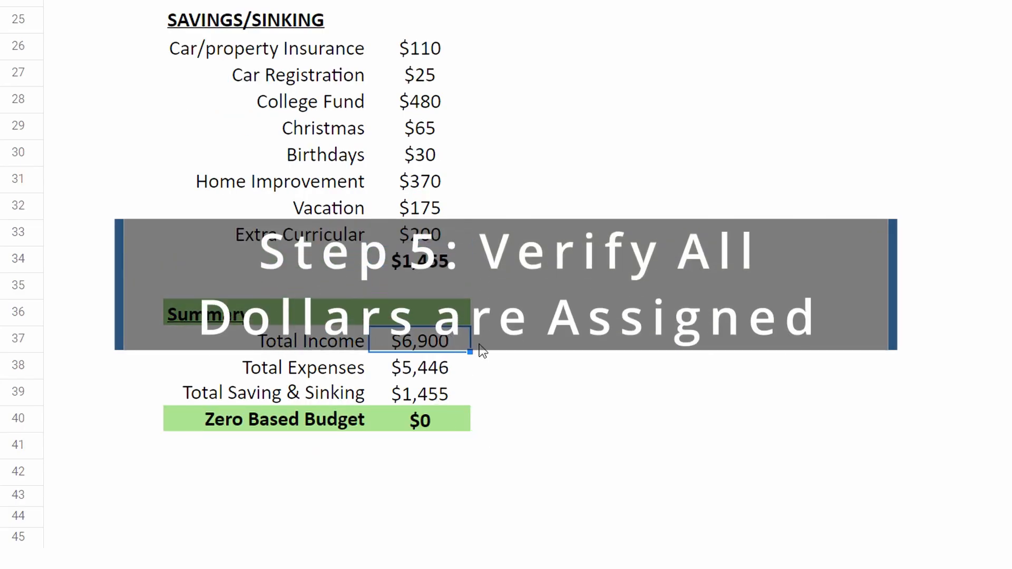
pyautogui.click(468, 367)
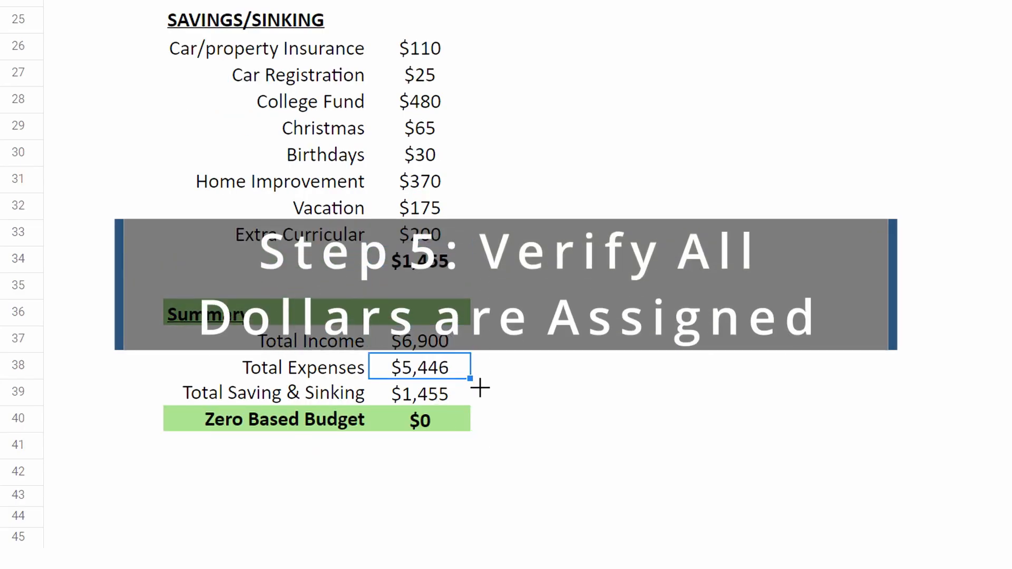
pyautogui.click(453, 397)
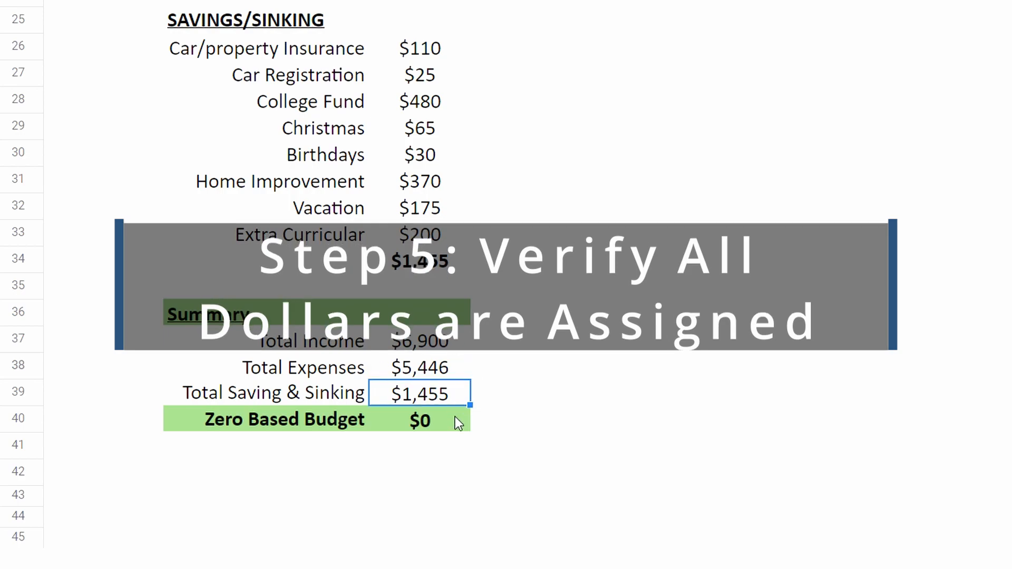
pyautogui.click(457, 423)
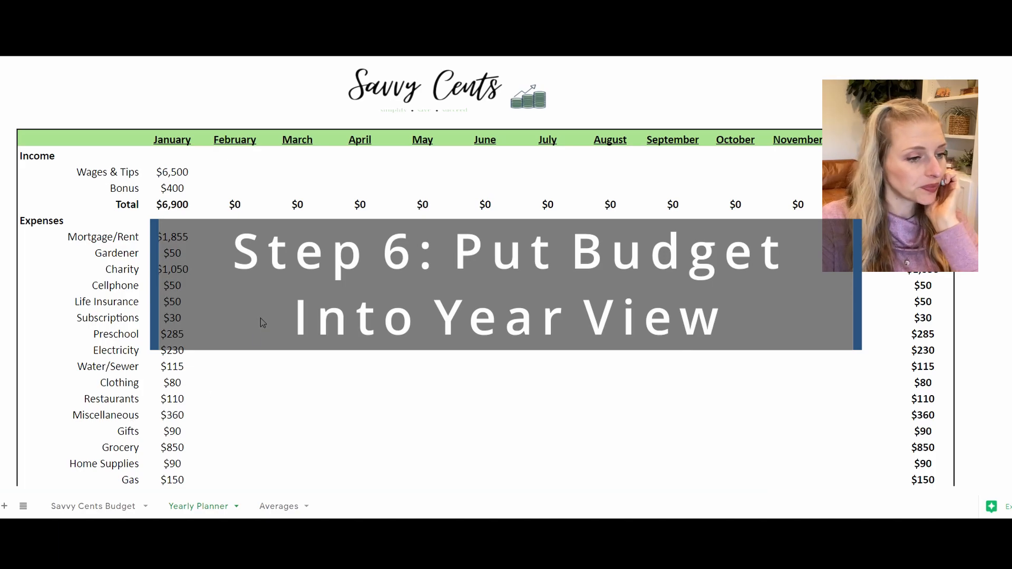
# Compare the January amounts in the Yearly Planner with the Savvy Cents Budget sheet, including its Zero Based Budget figure
pyautogui.scroll(-3, 278, 305)
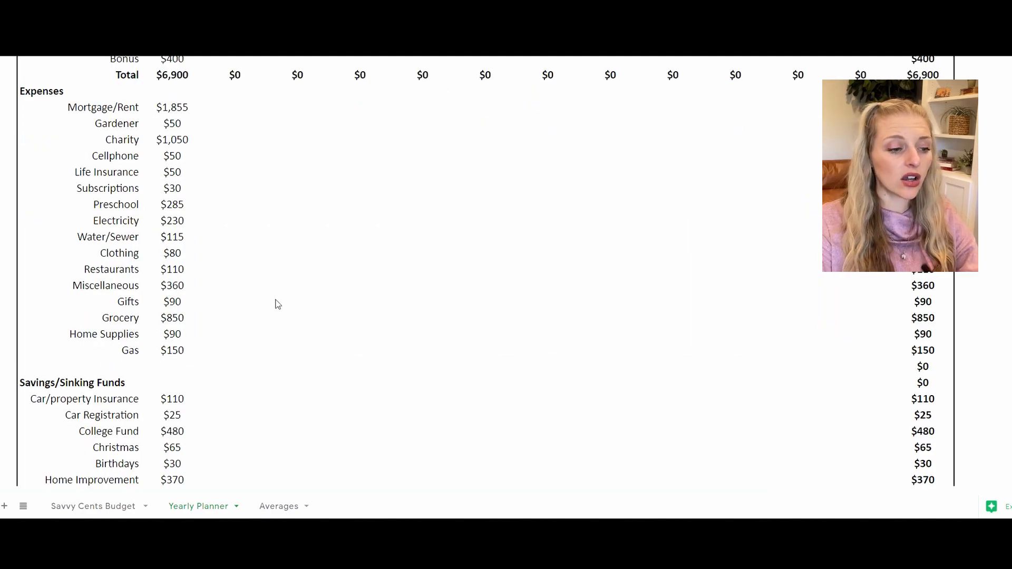
pyautogui.scroll(1, 276, 302)
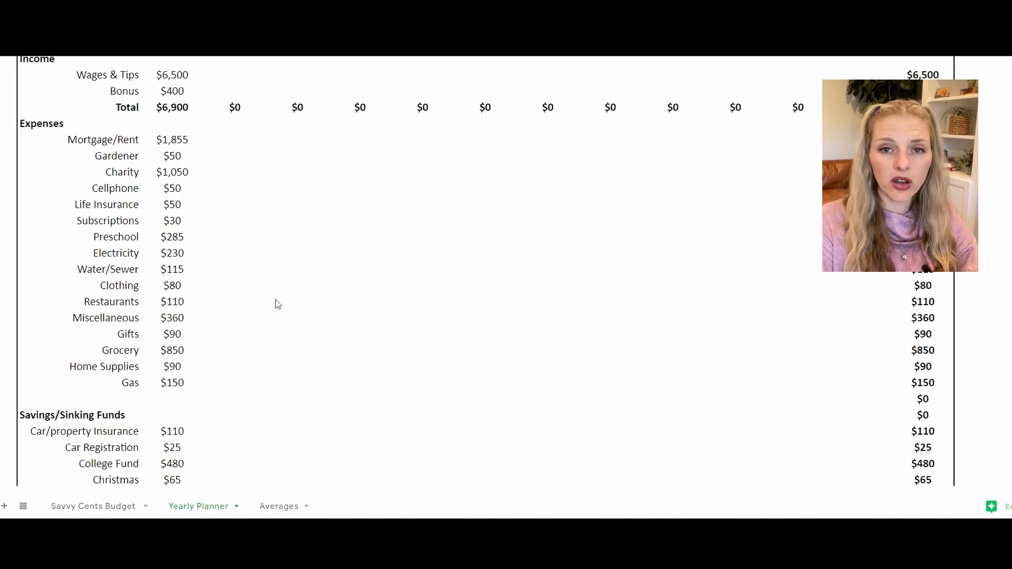
pyautogui.click(121, 506)
pyautogui.scroll(4, 230, 309)
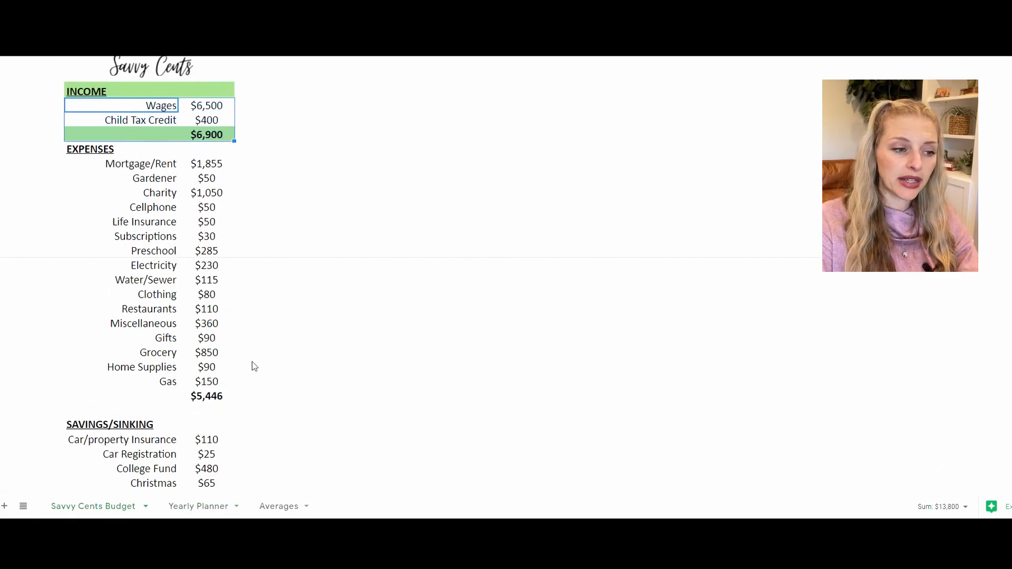
pyautogui.scroll(-3, 251, 361)
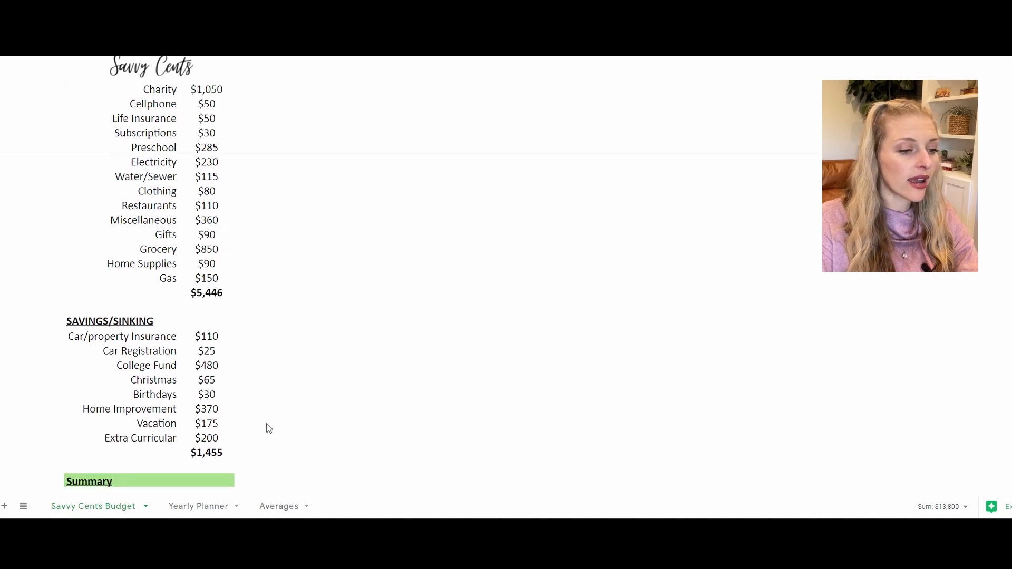
pyautogui.scroll(-3, 263, 425)
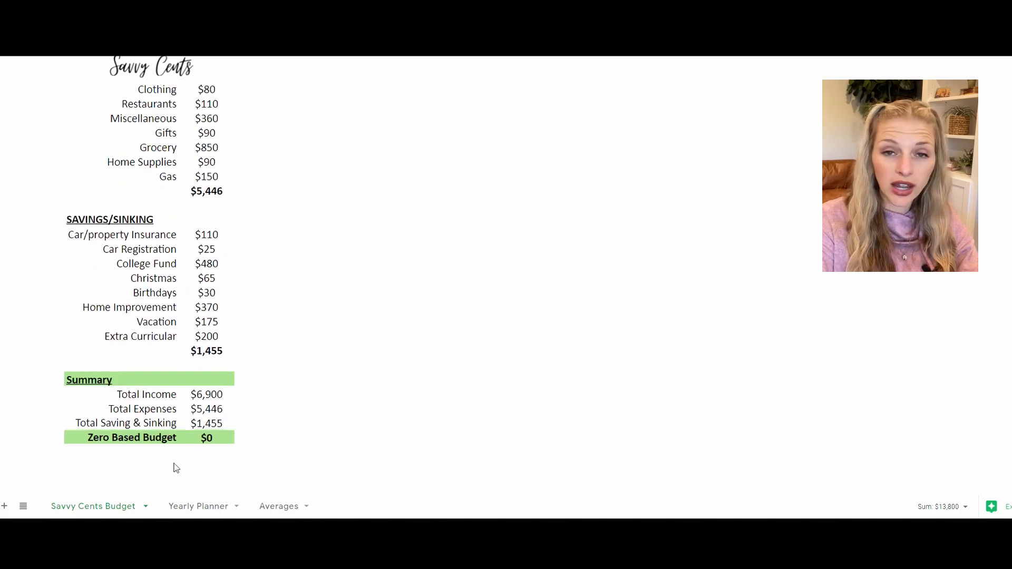
pyautogui.click(211, 439)
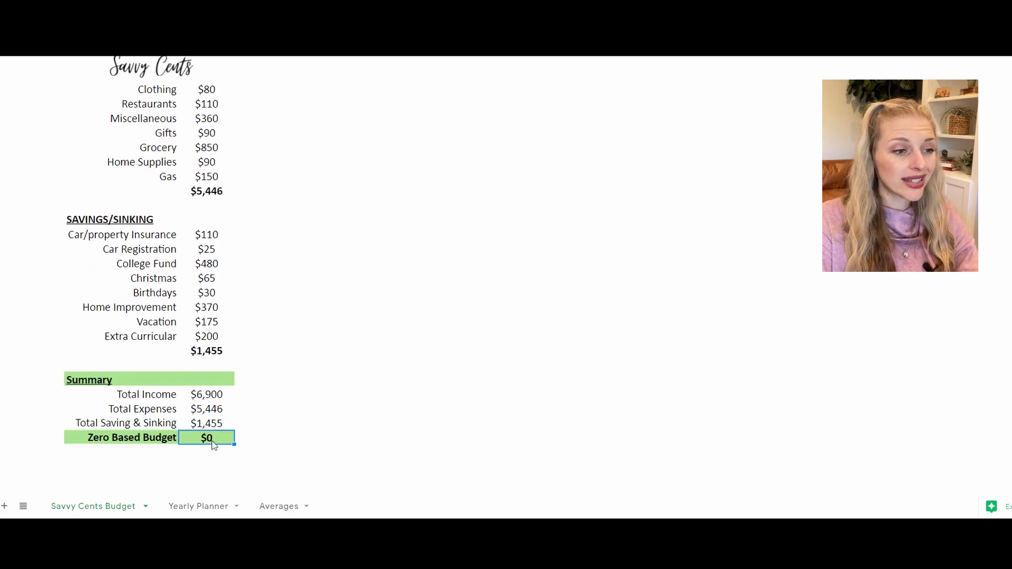
# Return to the Yearly Planner sheet, review the January column, and clear the expense amounts pasted into the February column
pyautogui.click(179, 506)
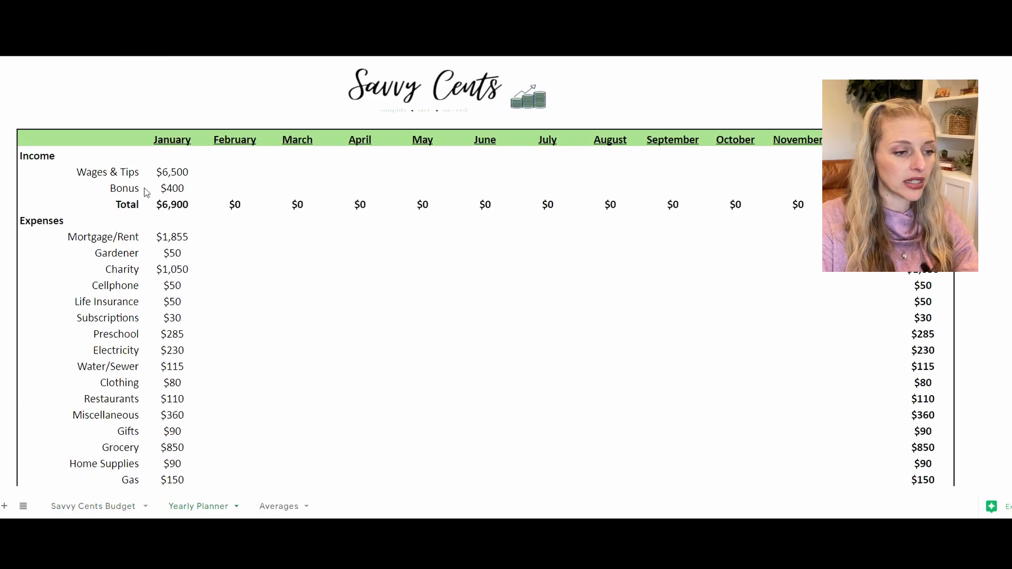
pyautogui.scroll(-3, 185, 264)
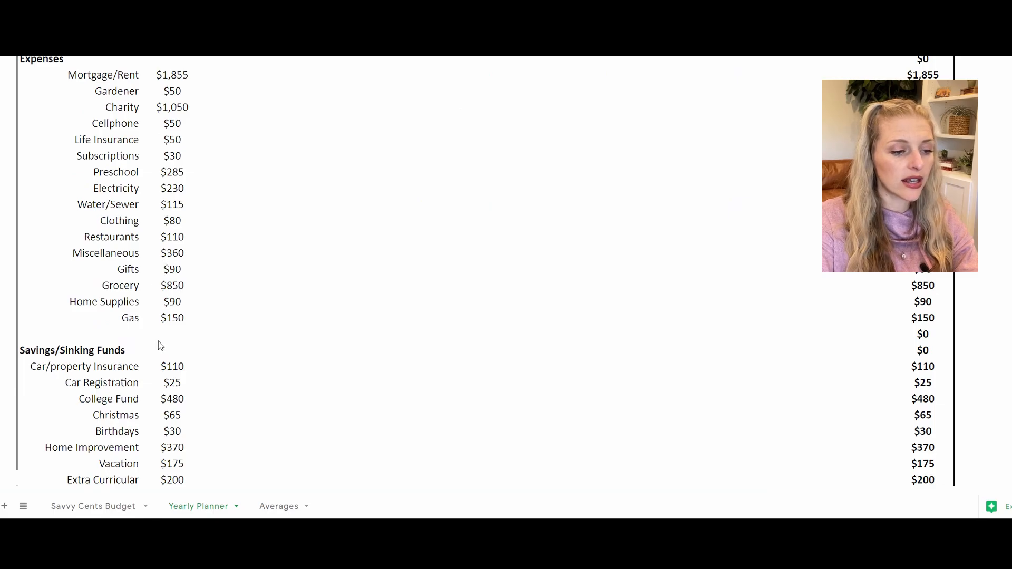
pyautogui.scroll(-1, 176, 382)
pyautogui.scroll(-2, 181, 447)
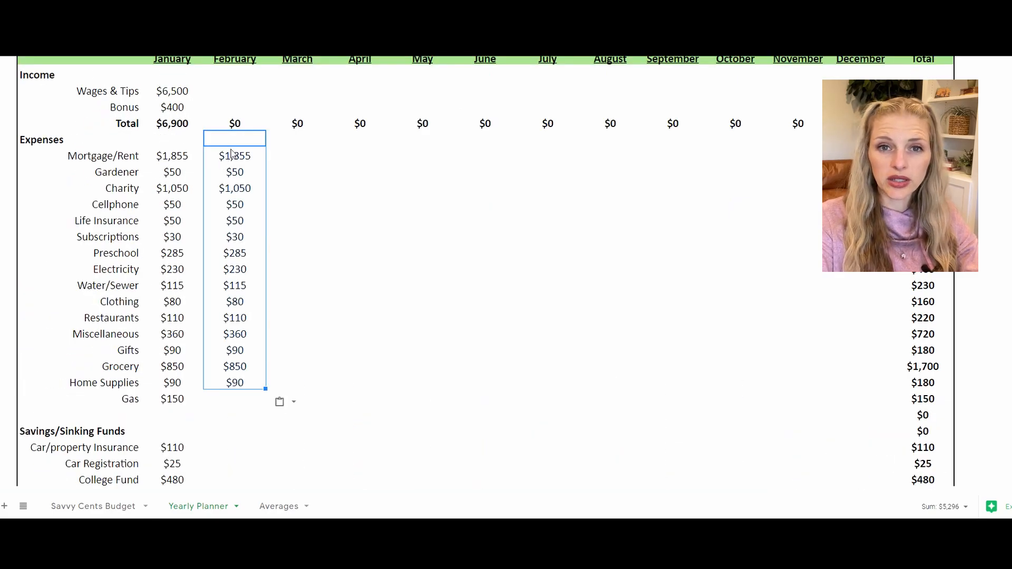
pyautogui.press('Delete')
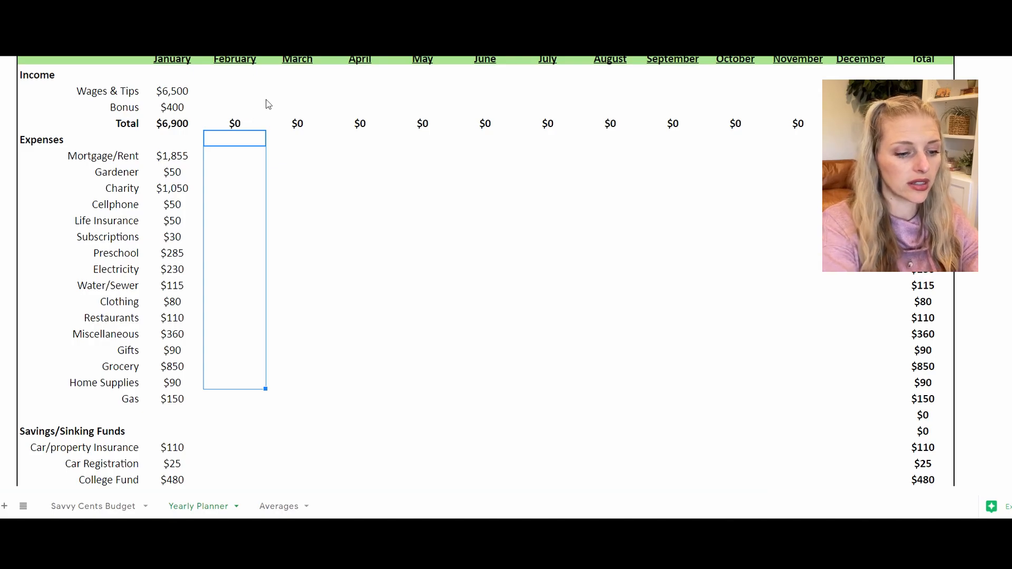
# Enter February income of $6,500 for Wages & Tips and $400 for Bonus
pyautogui.click(235, 91)
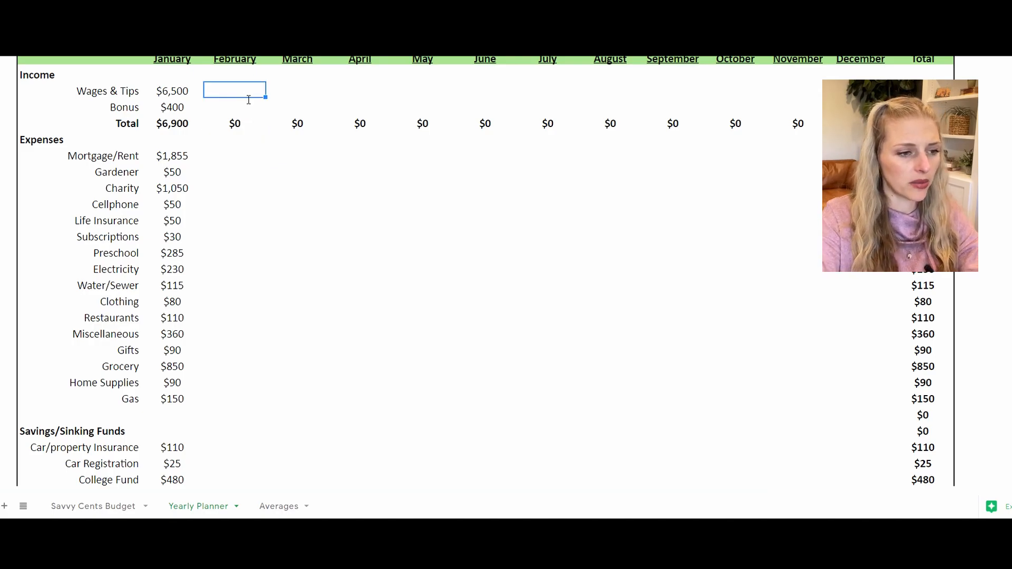
pyautogui.write('6500')
pyautogui.press('Return')
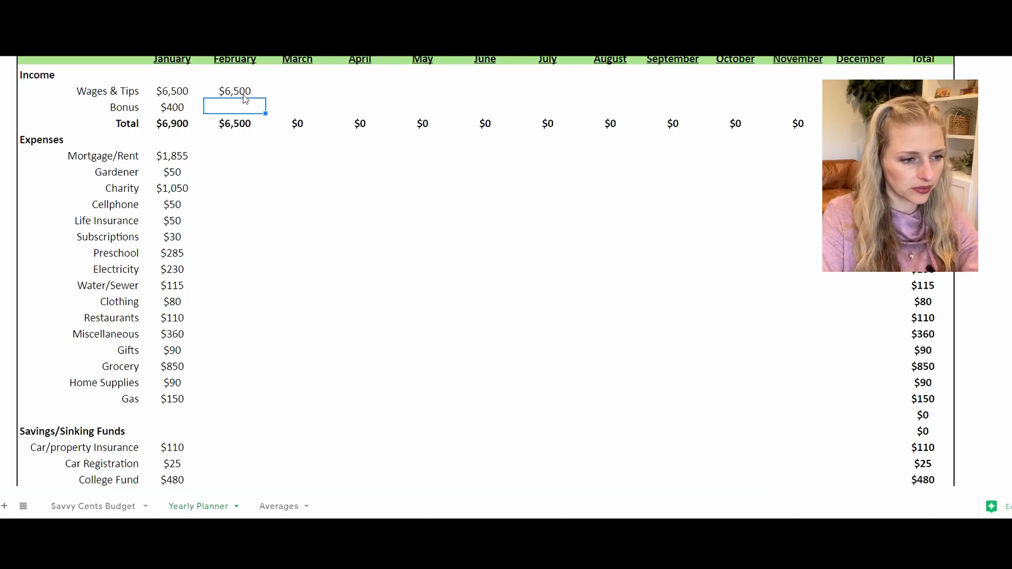
pyautogui.write('400')
pyautogui.press('Return')
# Copy the February Wages & Tips and Bonus amounts to March through December
pyautogui.moveTo(244, 94); pyautogui.dragTo(859, 107)
pyautogui.hotkey('ctrl', 'c')
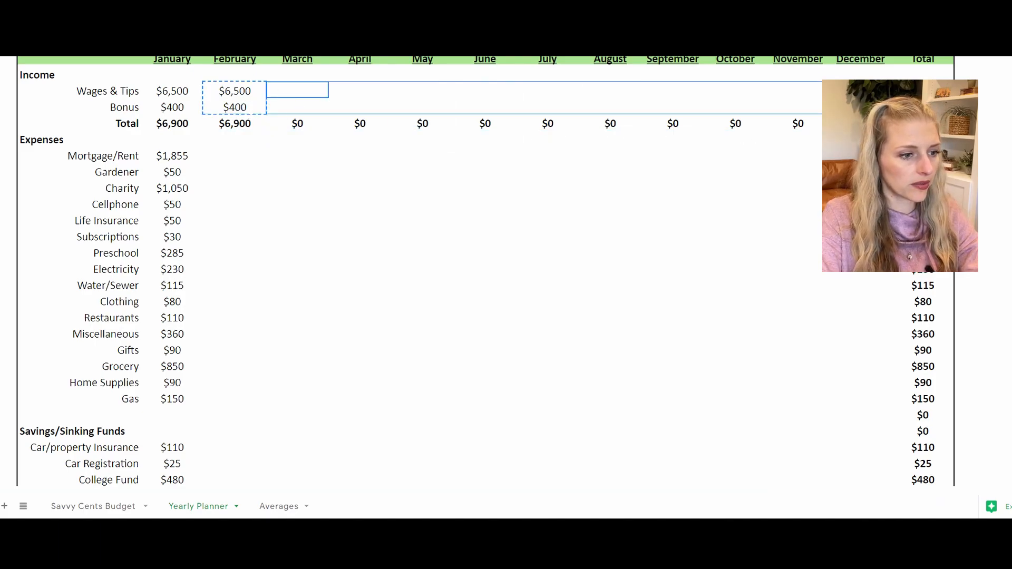
pyautogui.hotkey('ctrl', 'v')
# Copy the January expense amounts from Mortgage/Rent through Gas to February through December
pyautogui.moveTo(178, 158); pyautogui.dragTo(163, 414)
pyautogui.hotkey('ctrl', 'c')
pyautogui.click(228, 158)
pyautogui.moveTo(430, 212); pyautogui.dragTo(860, 411)
pyautogui.hotkey('ctrl', 'v')
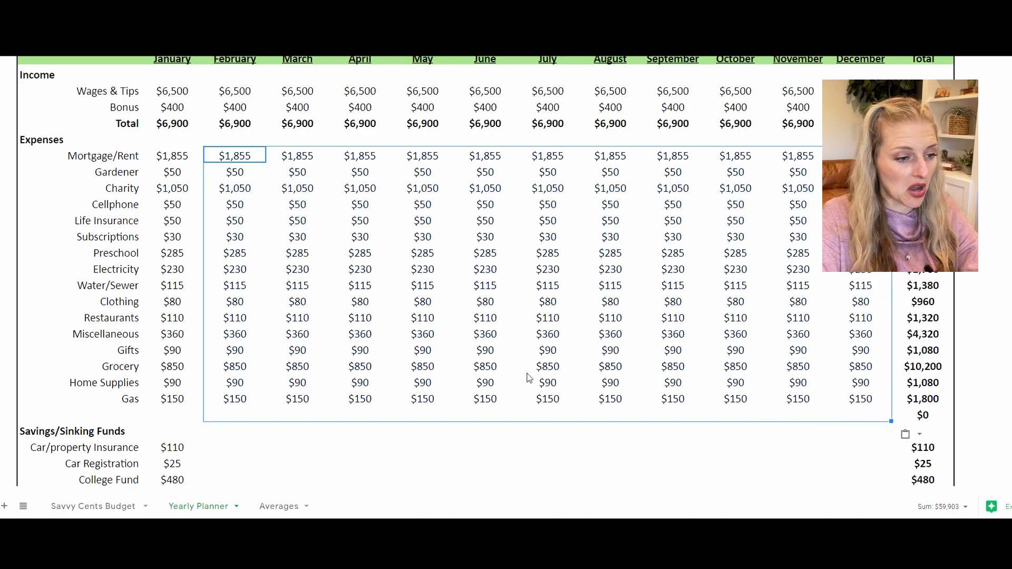
# Copy the January Savings/Sinking Funds amounts from Car/property Insurance through Extra Curricular to February through December
pyautogui.scroll(-2, 495, 371)
pyautogui.moveTo(179, 366); pyautogui.dragTo(171, 419)
pyautogui.hotkey('ctrl', 'c')
pyautogui.moveTo(235, 305); pyautogui.dragTo(853, 418)
pyautogui.hotkey('ctrl', 'v')
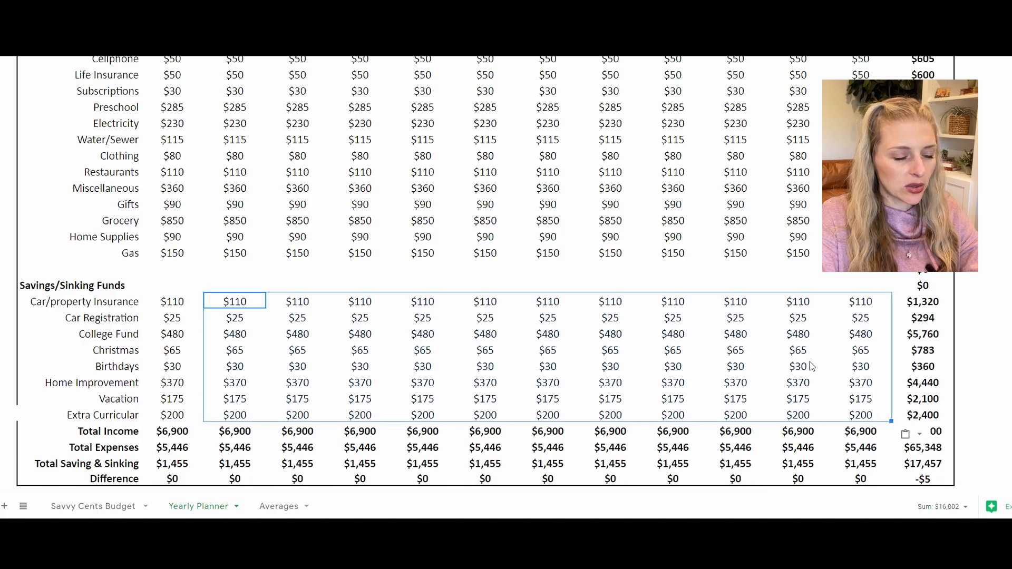
pyautogui.scroll(5, 242, 158)
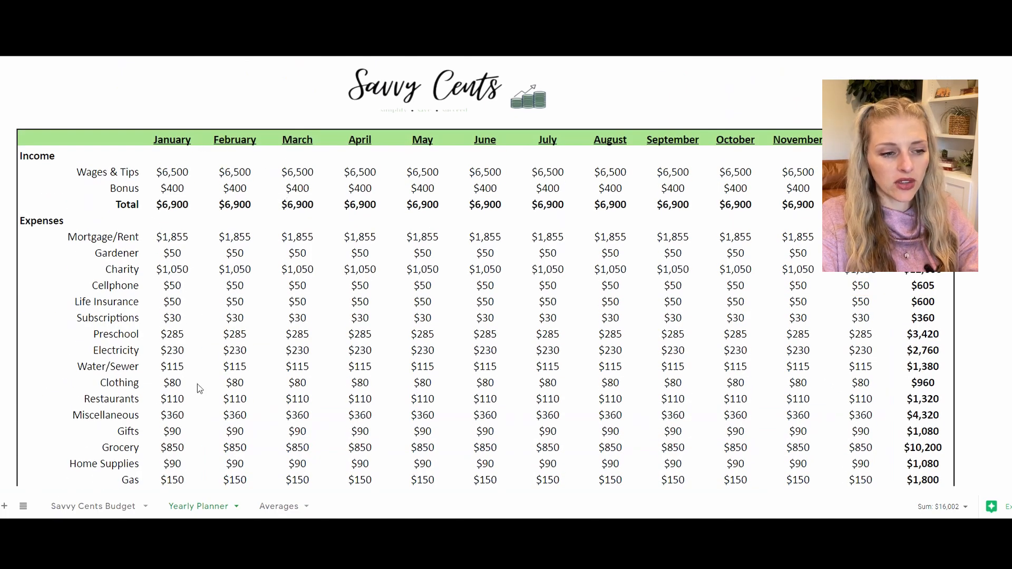